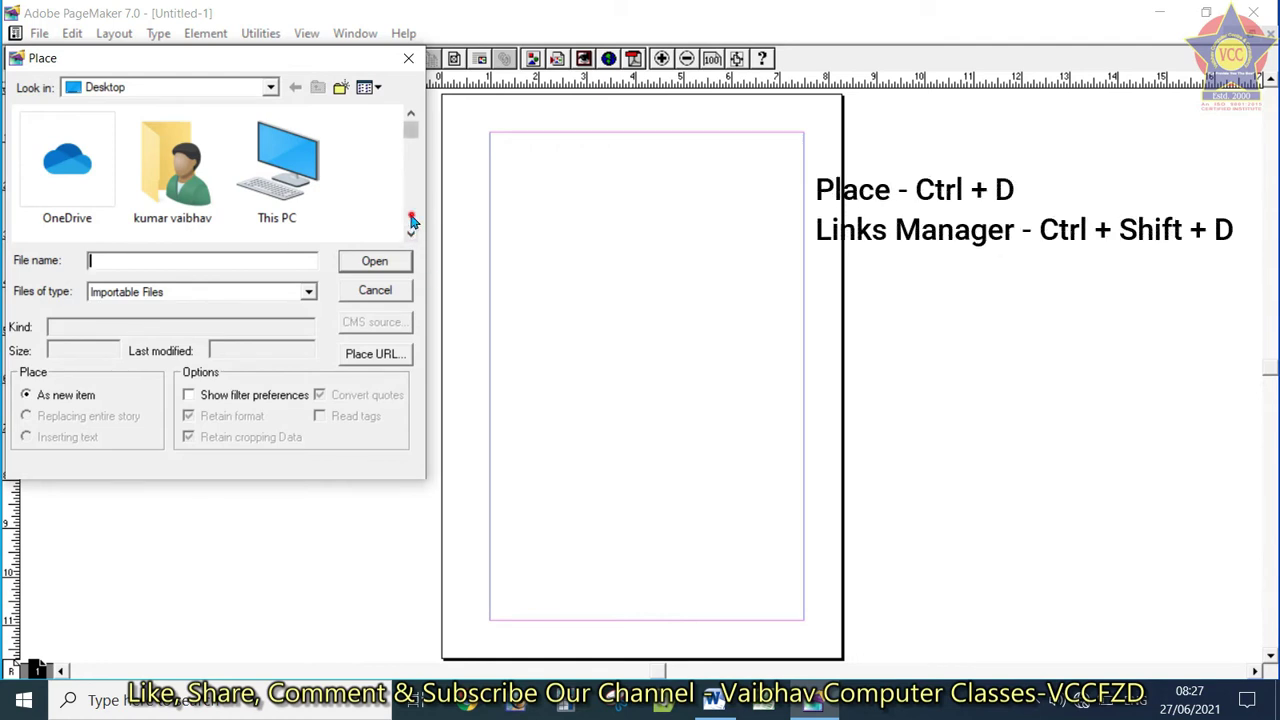
Step: Place the 006Juhi JPEG from the Desktop as an independent graphic near the upper-left margin corner of the page
left_click(411, 220)
left_click(411, 220)
left_click(411, 220)
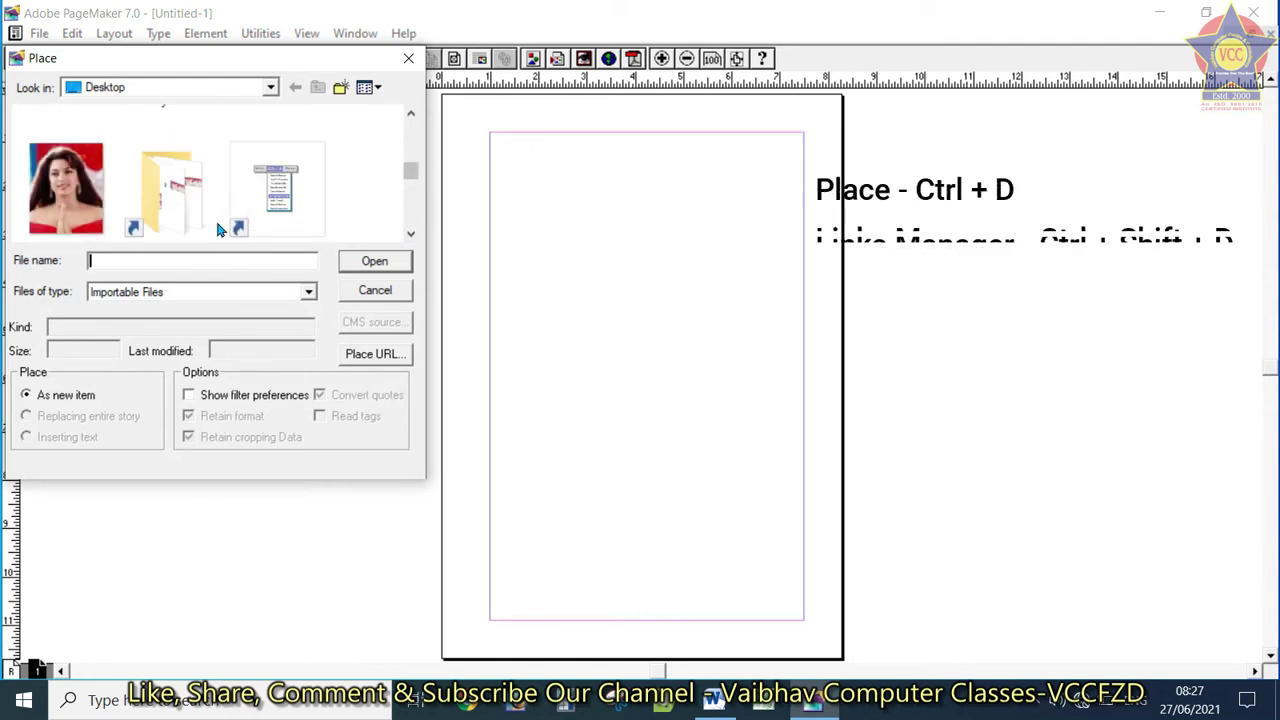
left_click(100, 215)
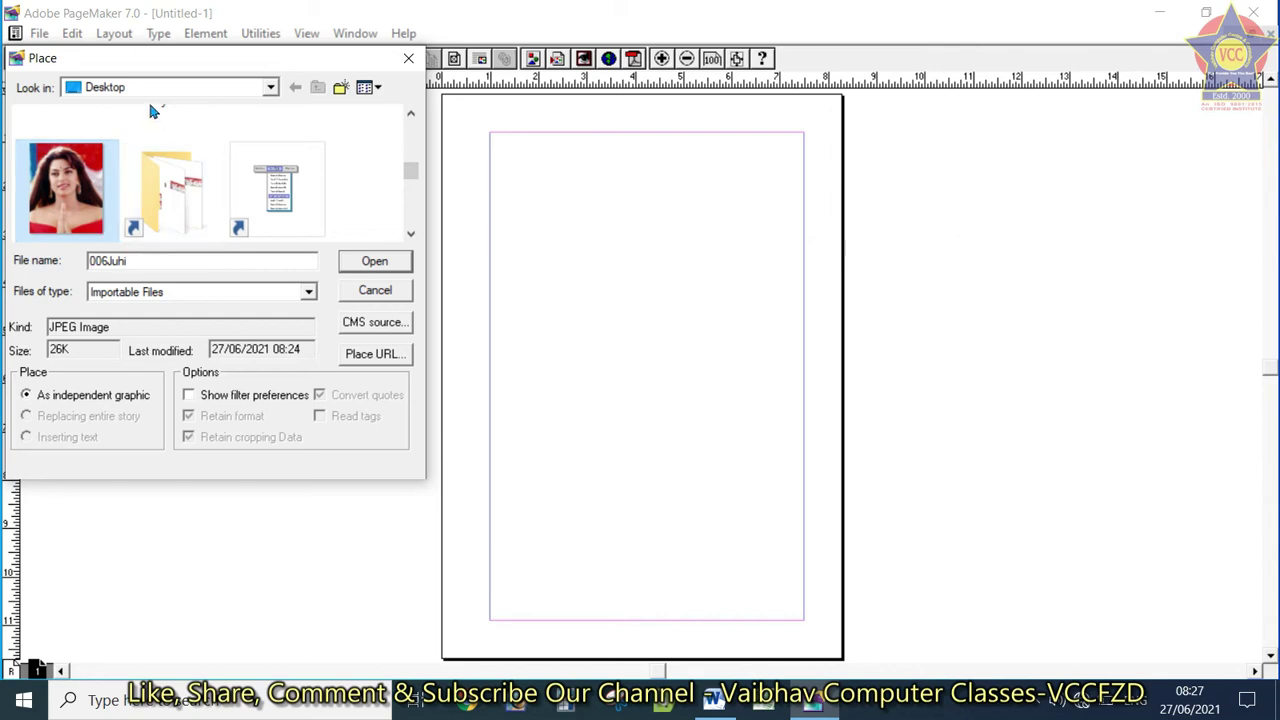
left_click(101, 90)
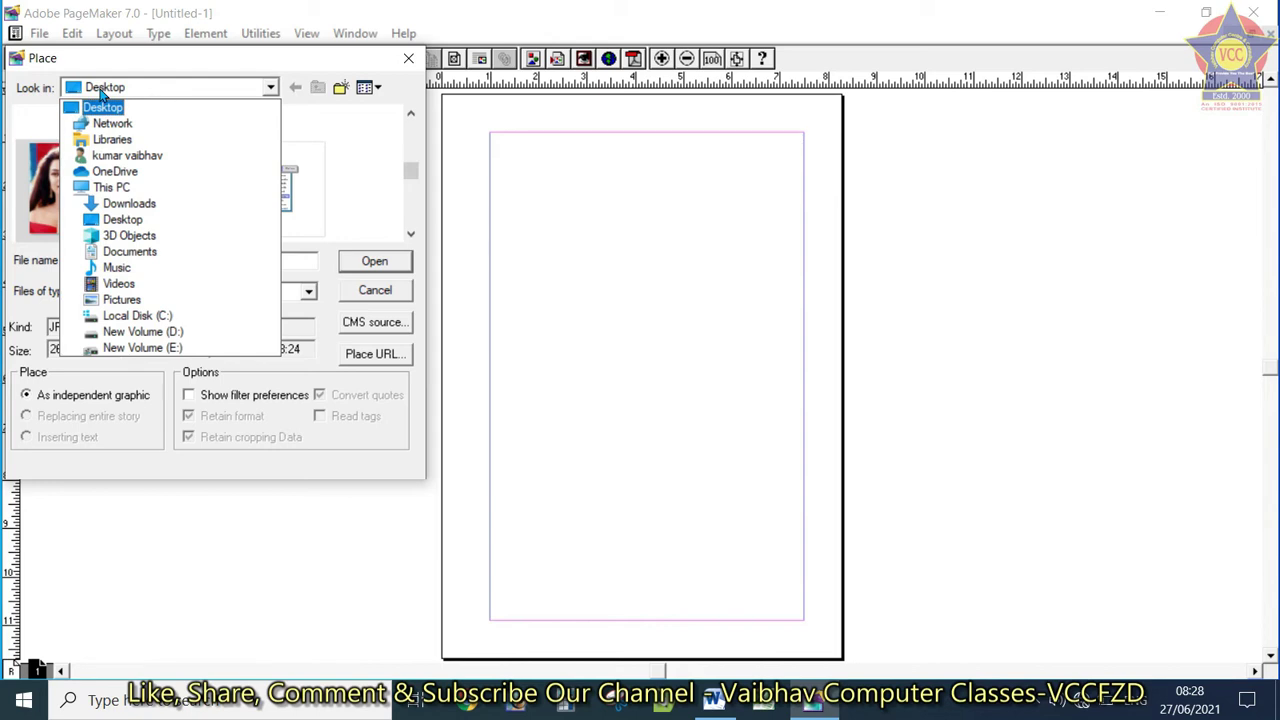
left_click(101, 92)
left_click(66, 190)
left_click(375, 262)
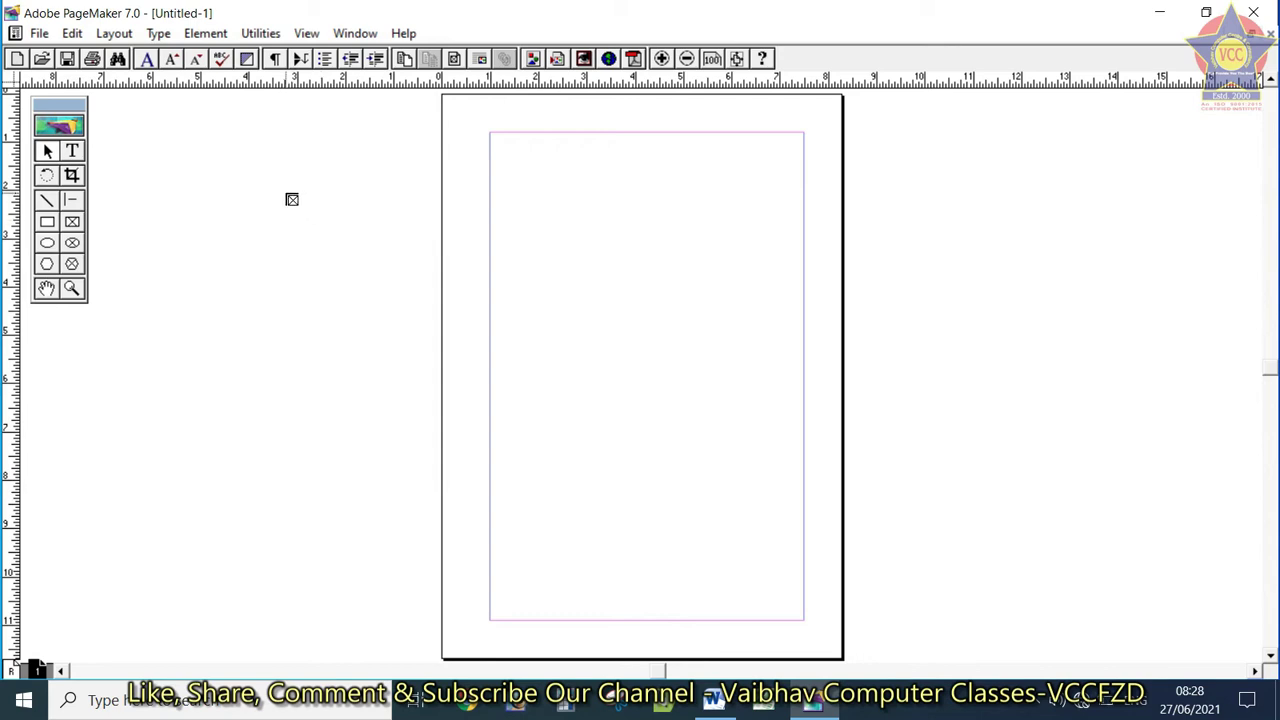
left_click(509, 173)
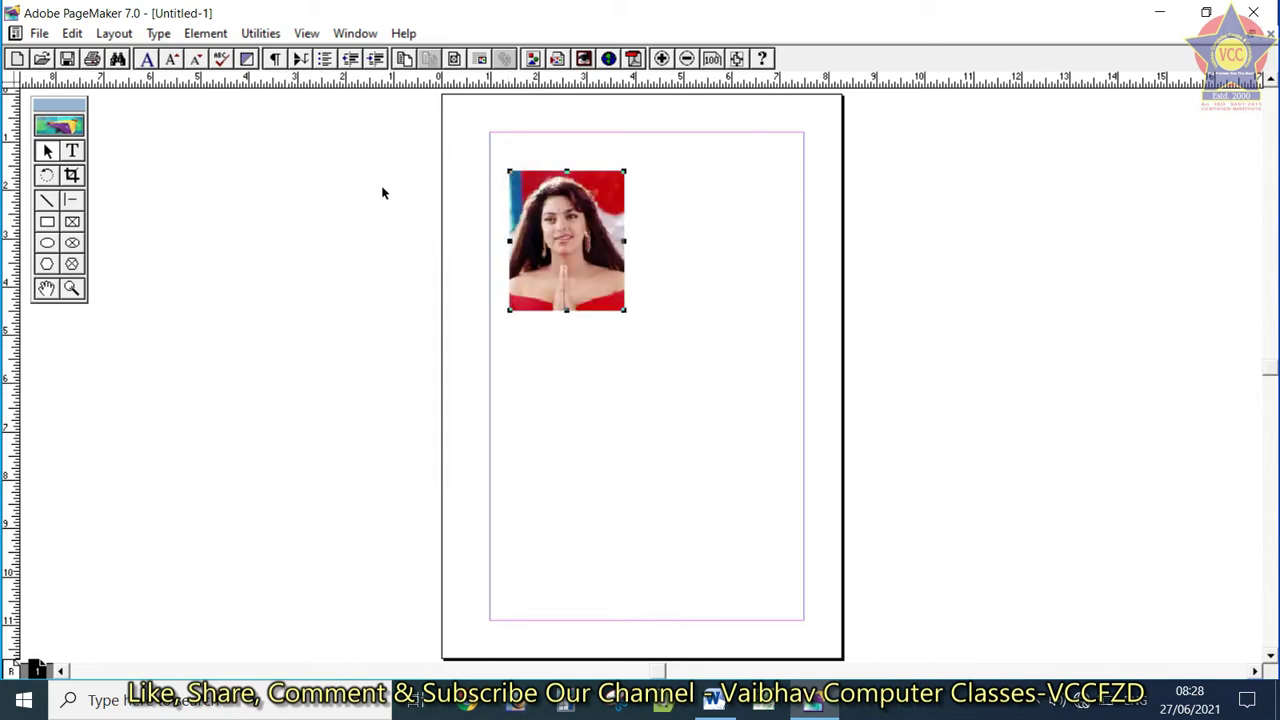
Step: Place 006Juhi again, sized about 7.7 by 8.7 inches, starting on the pasteboard left of the page and overlapping it
key("ctrl+d")
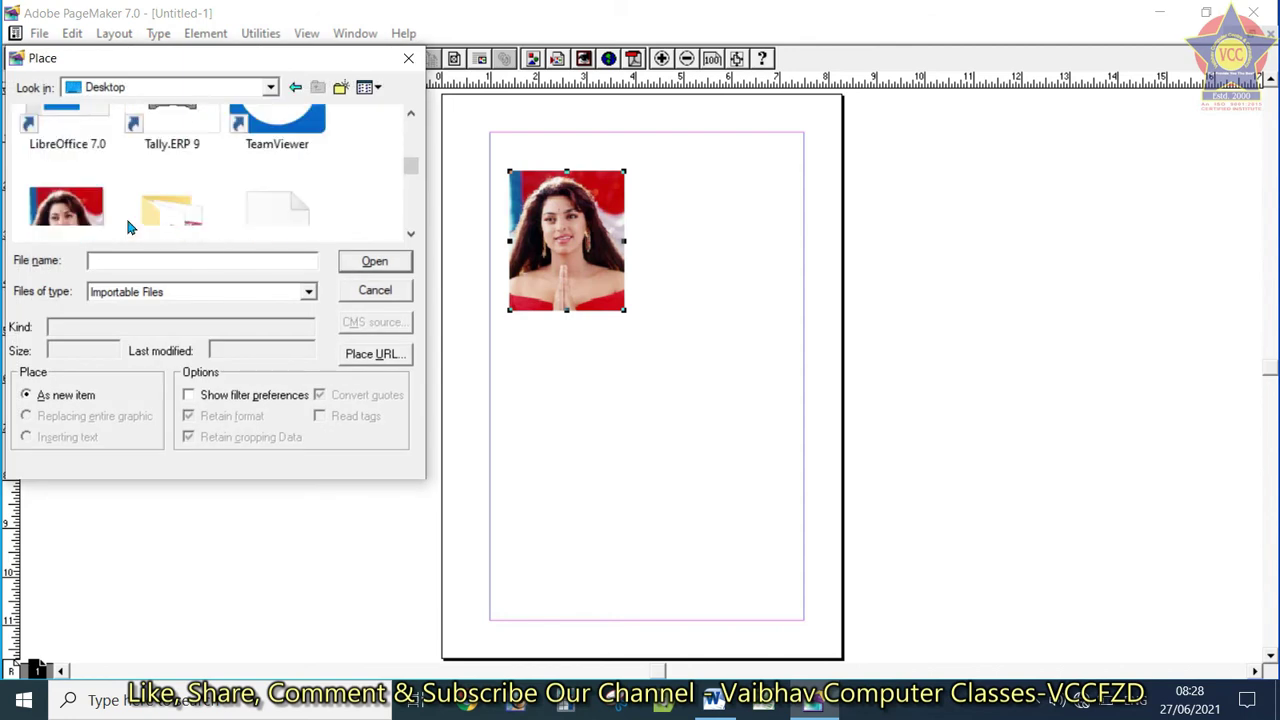
double_click(95, 215)
left_click_drag(190, 181, 561, 600)
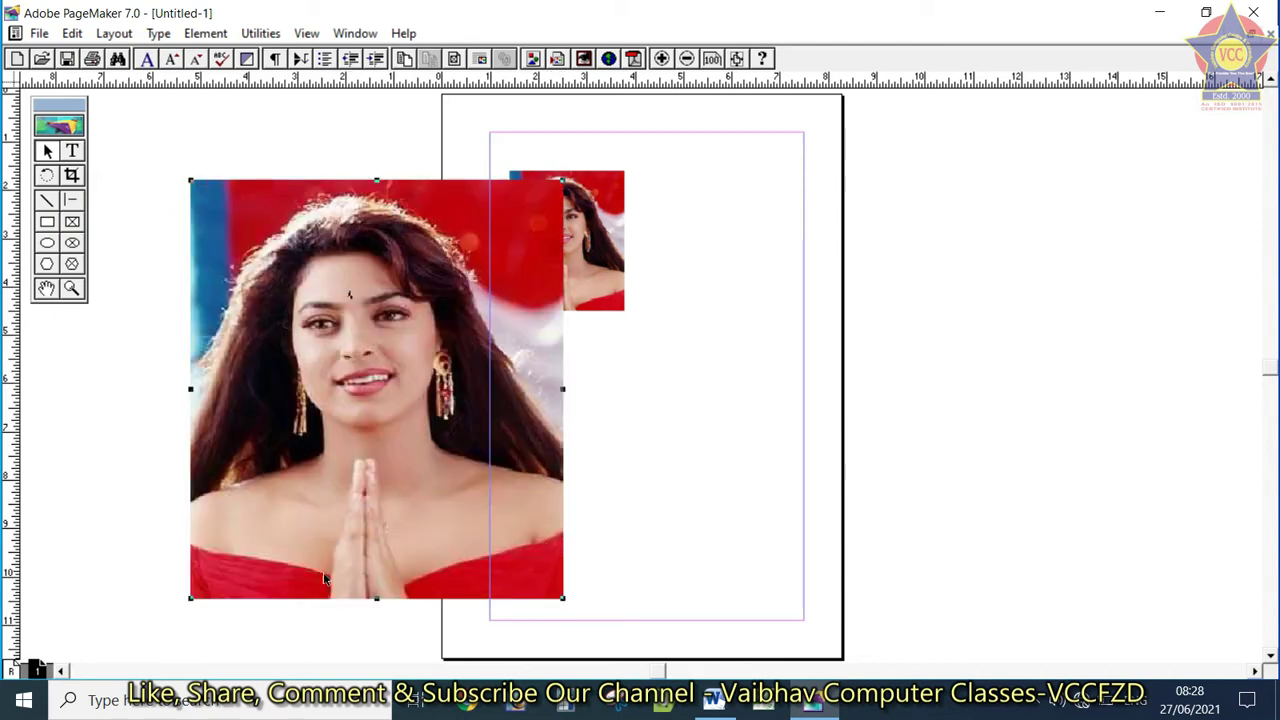
Step: Set the graphics display preference to Standard
left_click(39, 33)
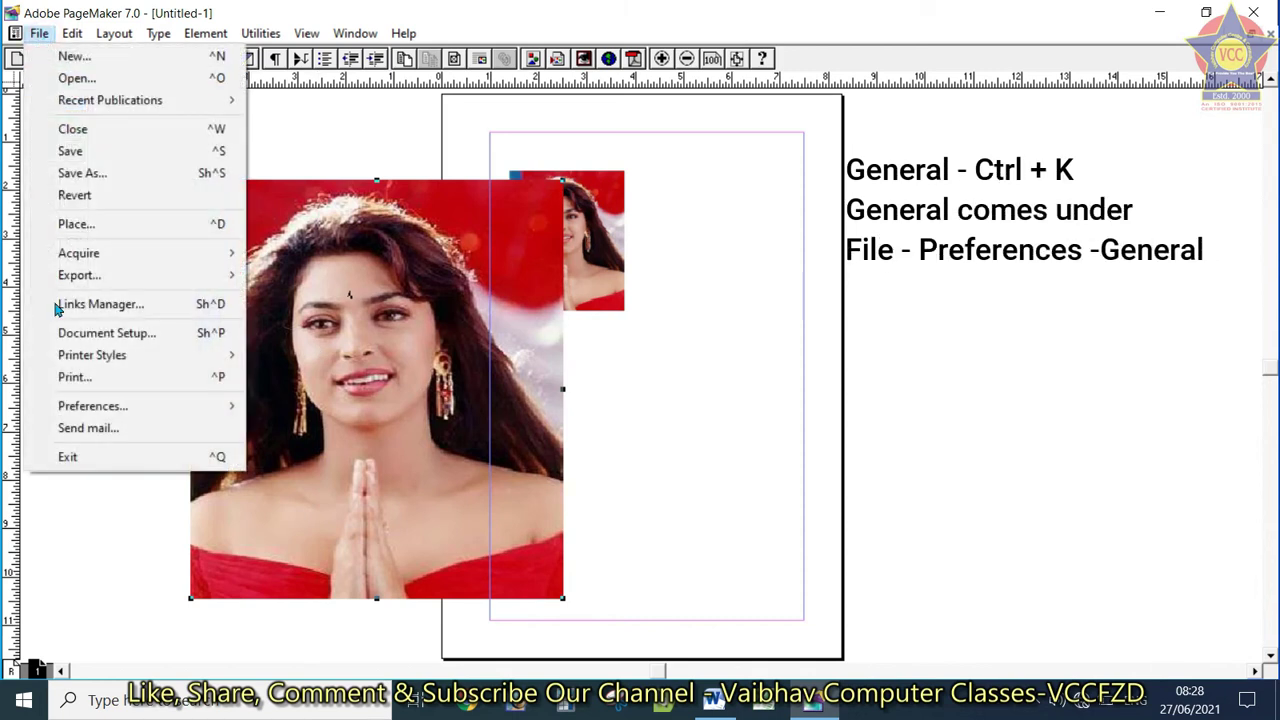
left_click(74, 410)
left_click(262, 406)
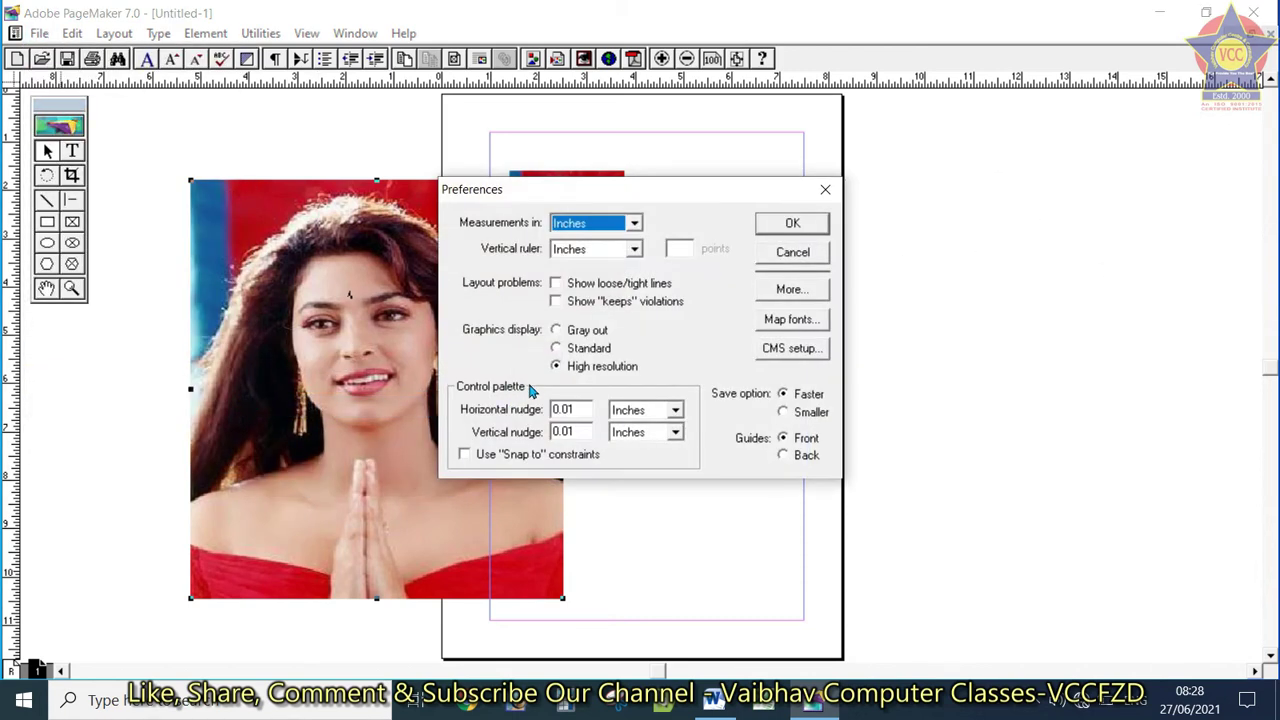
left_click(588, 350)
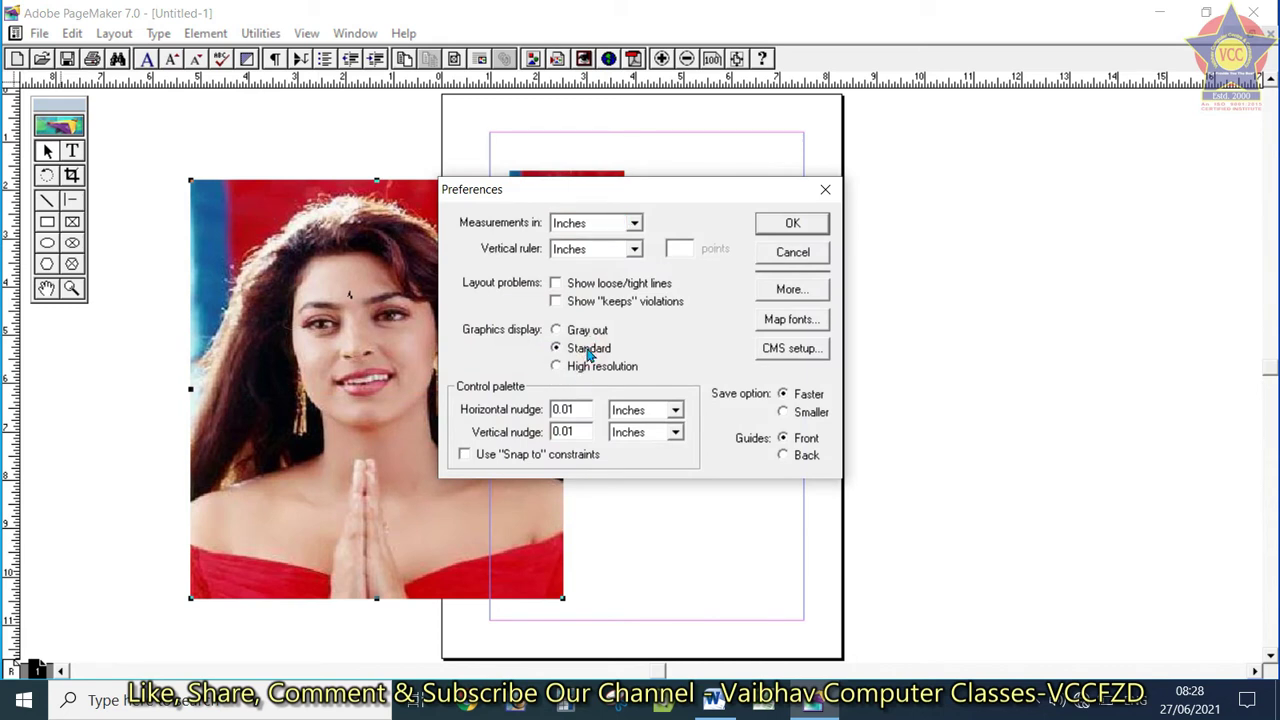
left_click(808, 221)
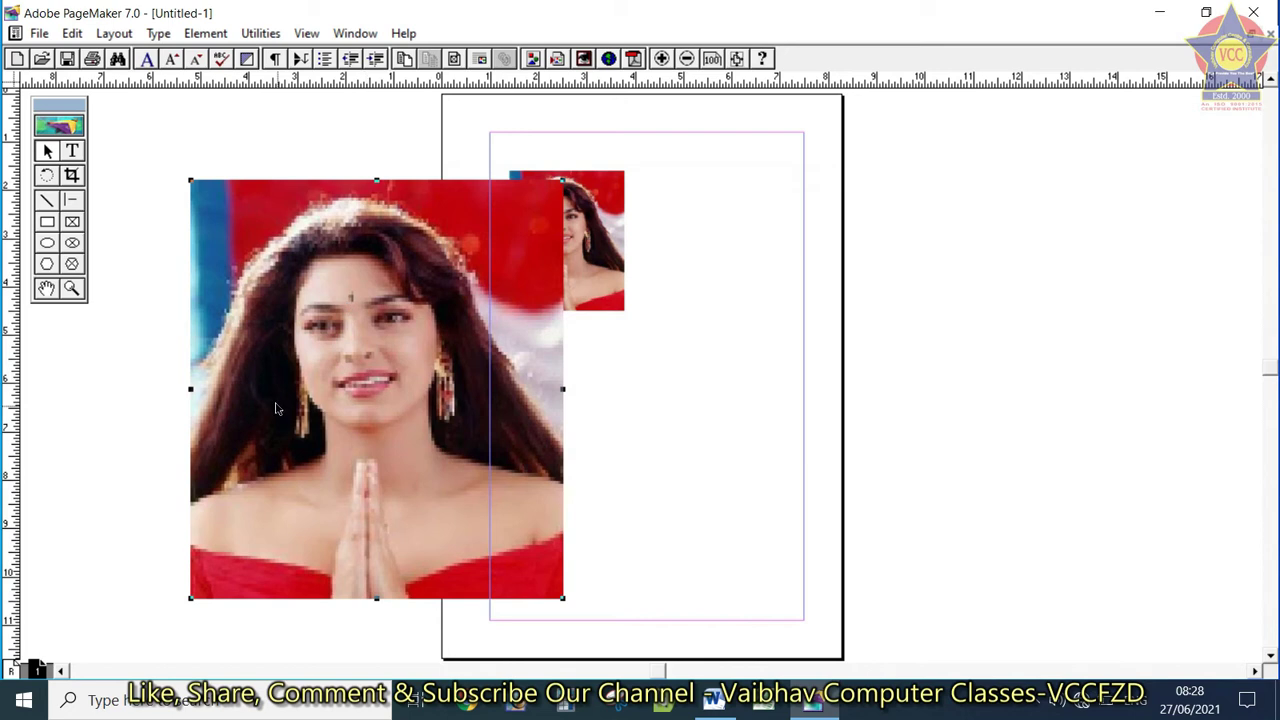
Step: Set the graphics display preference to High resolution
left_click(38, 36)
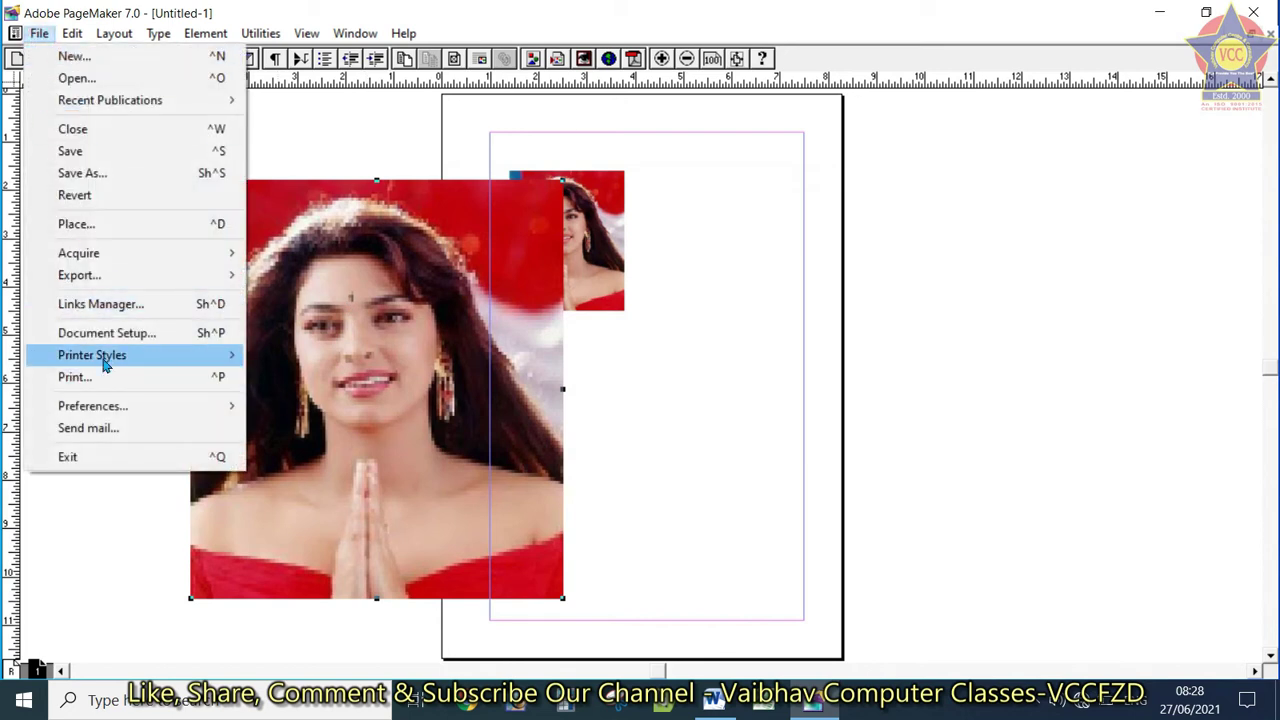
mouse_move(96, 410)
left_click(258, 408)
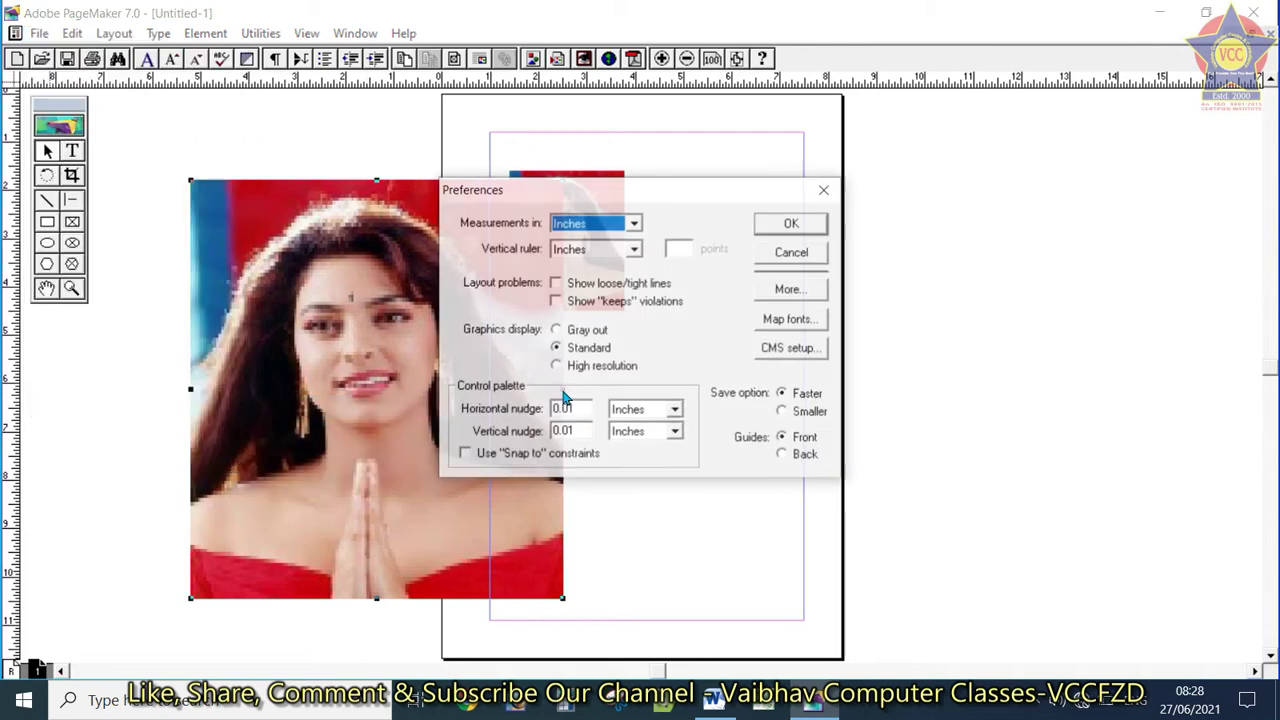
left_click(580, 368)
left_click(768, 222)
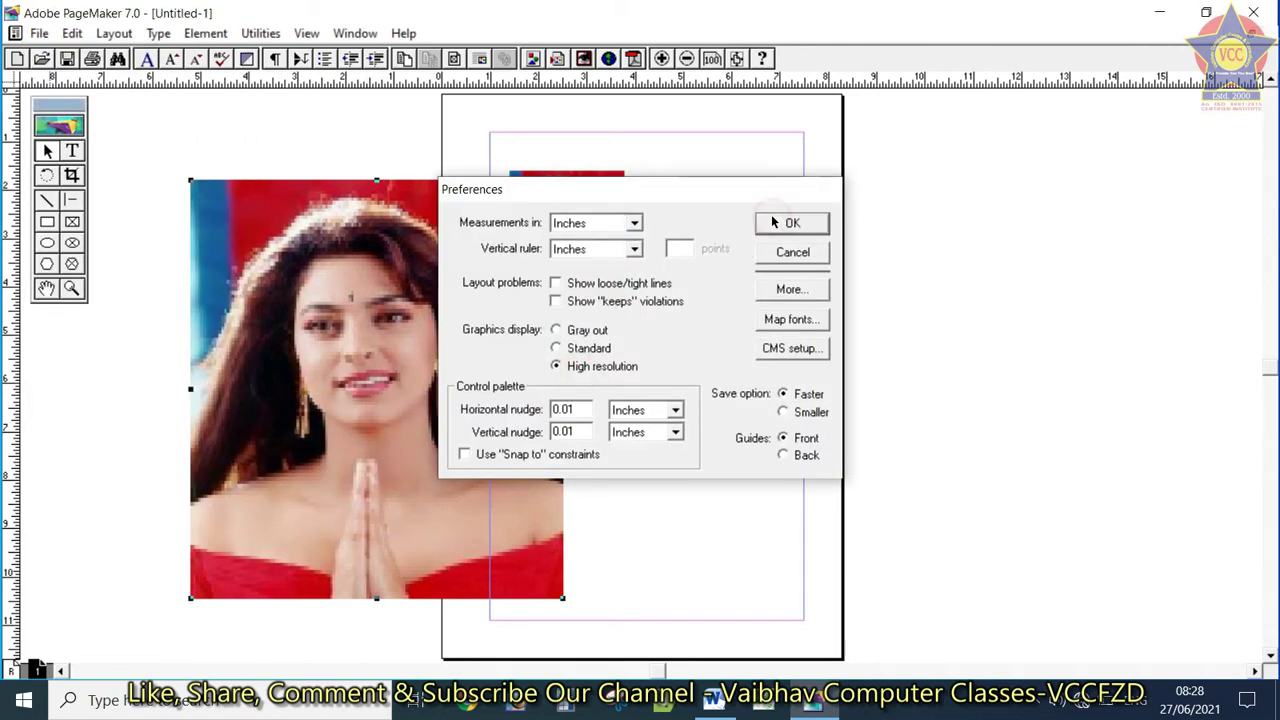
Step: Move the small picture clear of the large one, toward the upper-right part of the page
left_click_drag(619, 248, 766, 277)
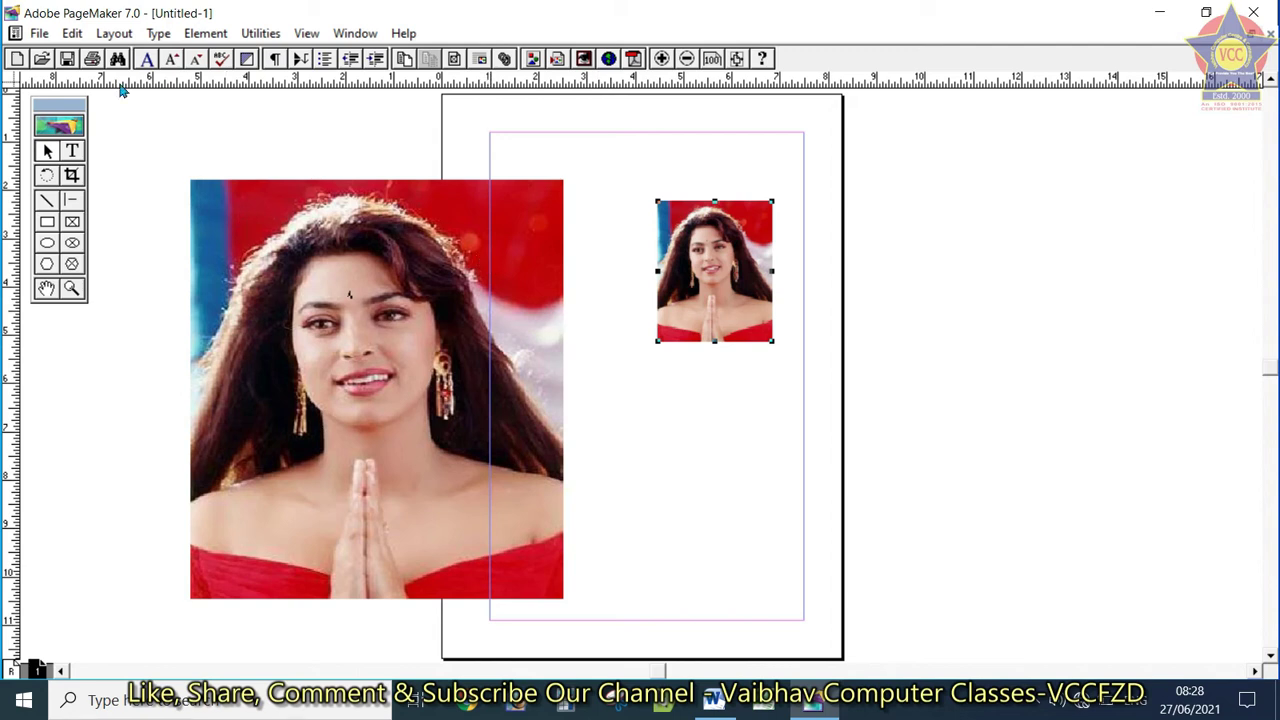
Step: Examine the link information of the second 006Juhi.jpg entry in the Links Manager
left_click(37, 34)
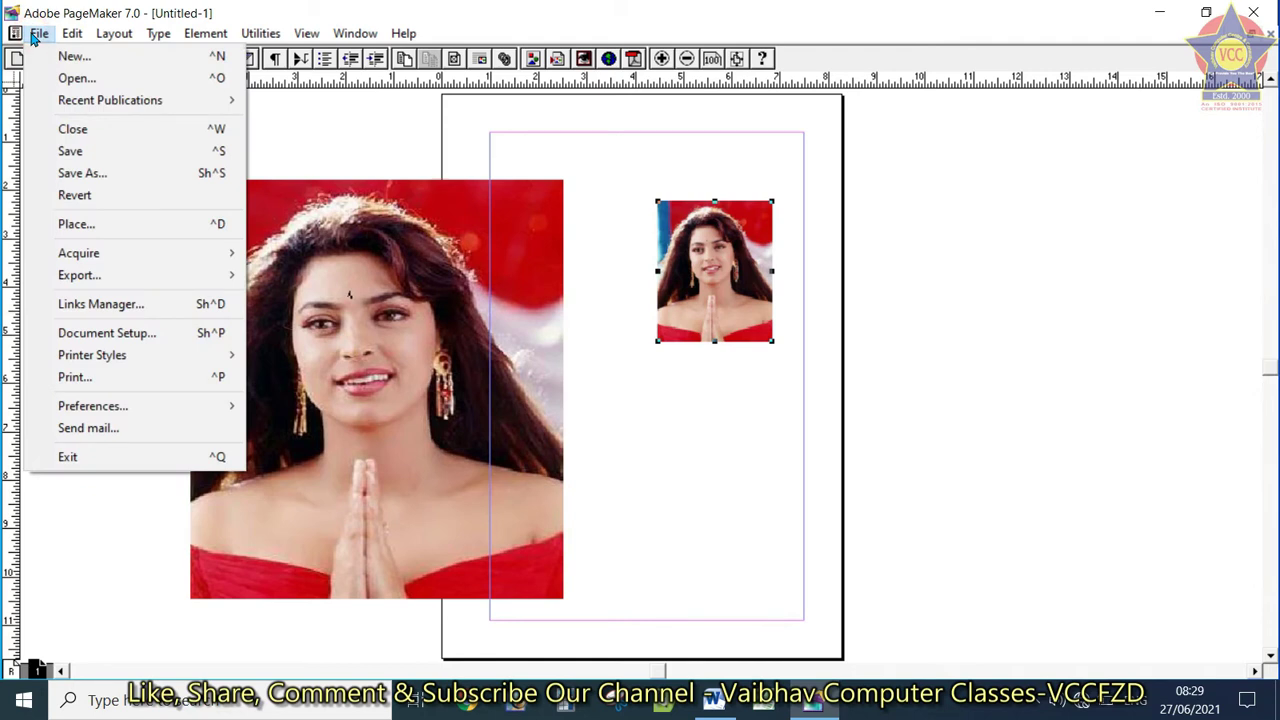
left_click(97, 306)
left_click(474, 286)
left_click(474, 273)
left_click(468, 287)
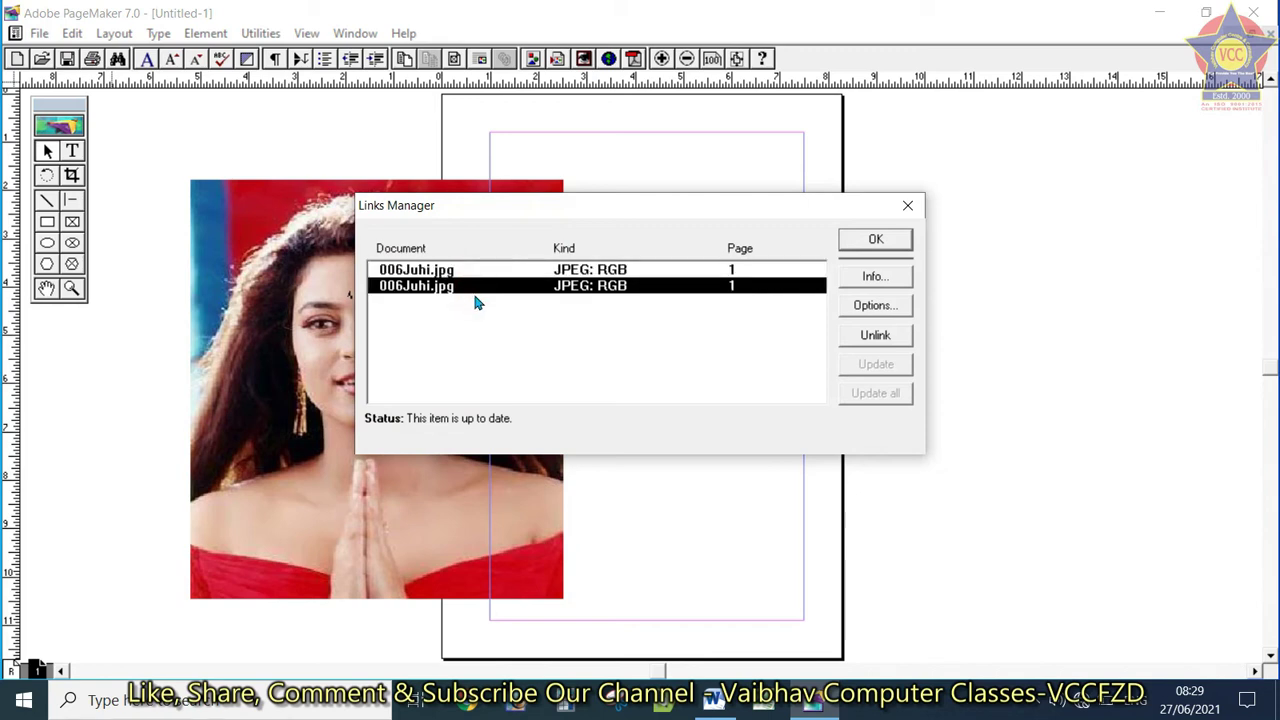
left_click(877, 280)
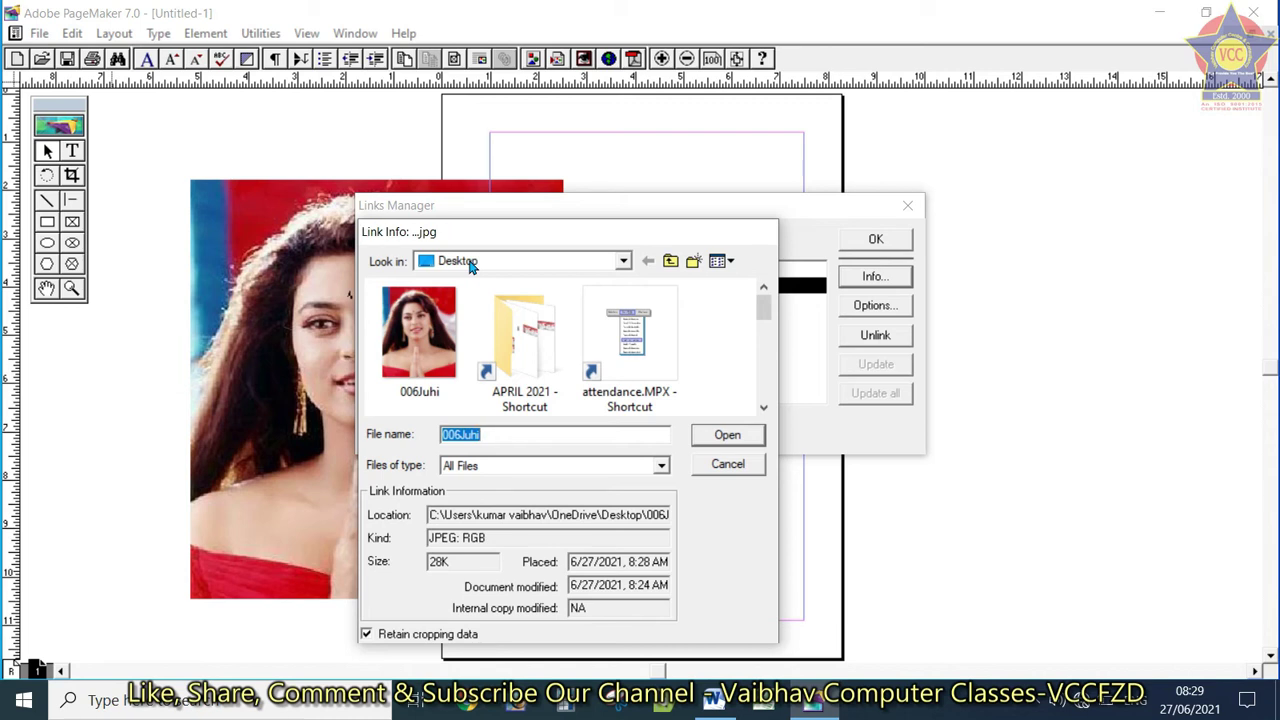
key("Escape")
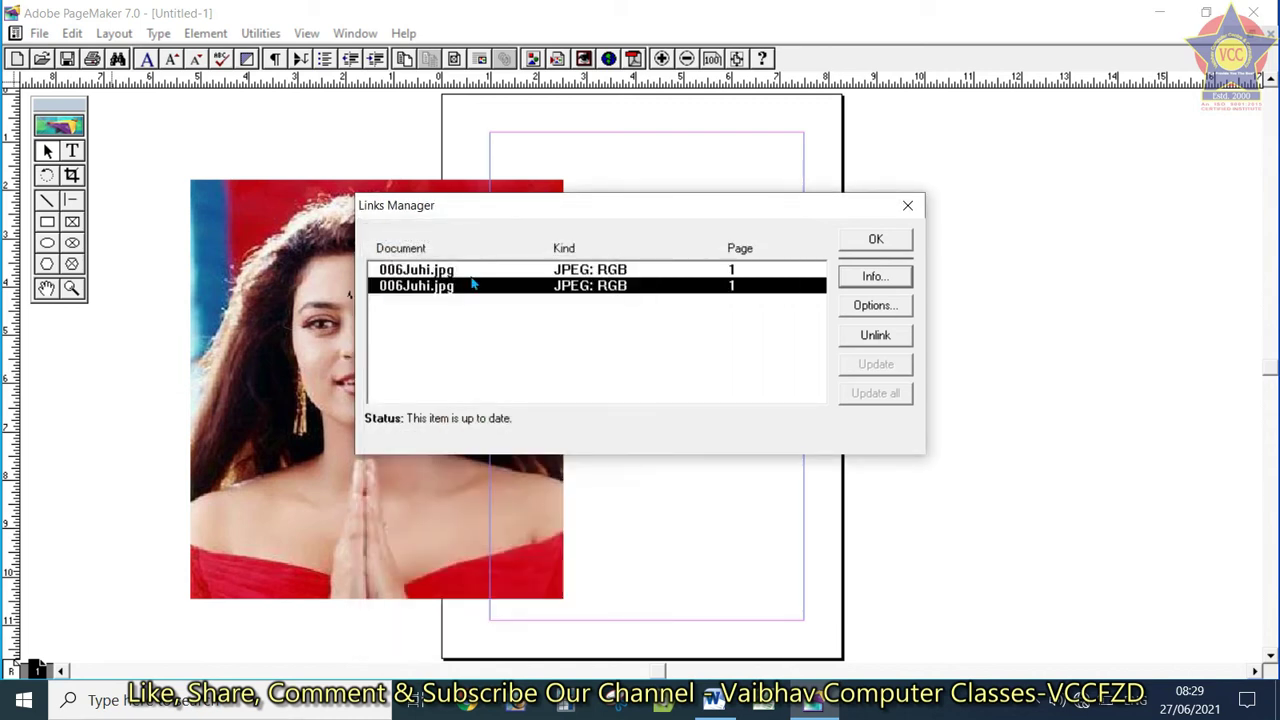
Step: Try toggling Update automatically in the link options of the second 006Juhi.jpg entry, and close the Links Manager
left_click(889, 306)
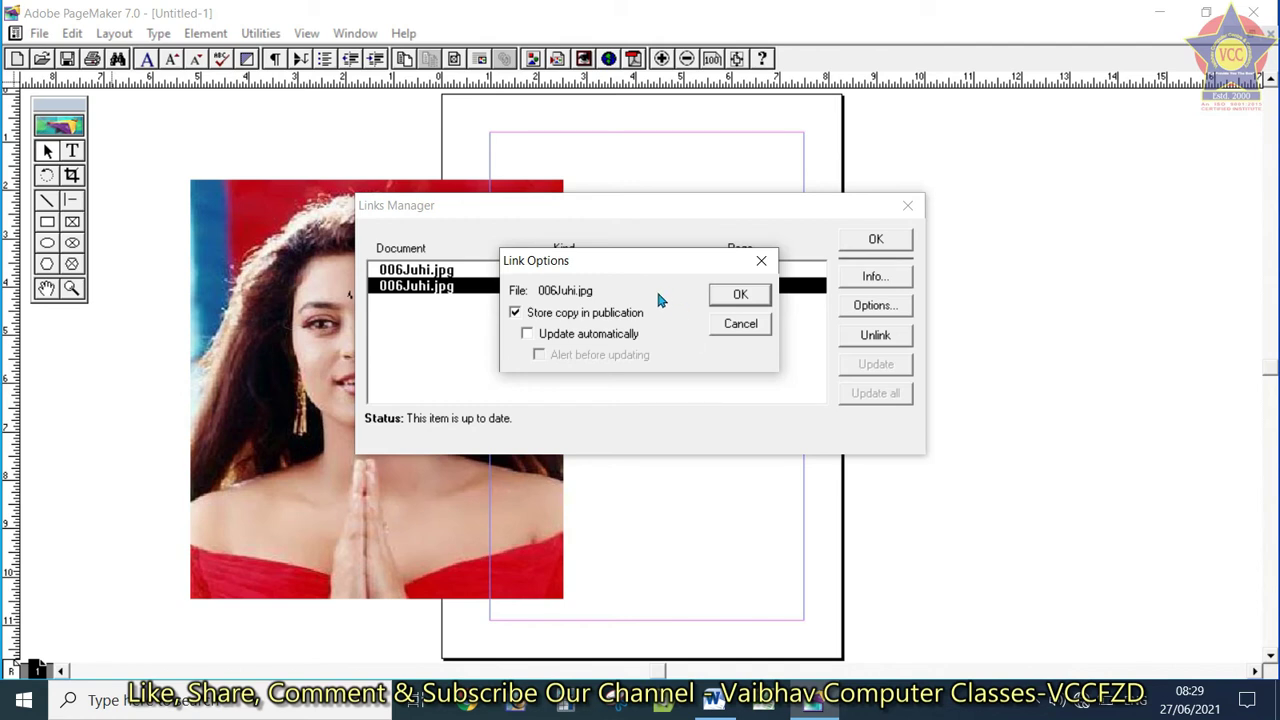
left_click(594, 339)
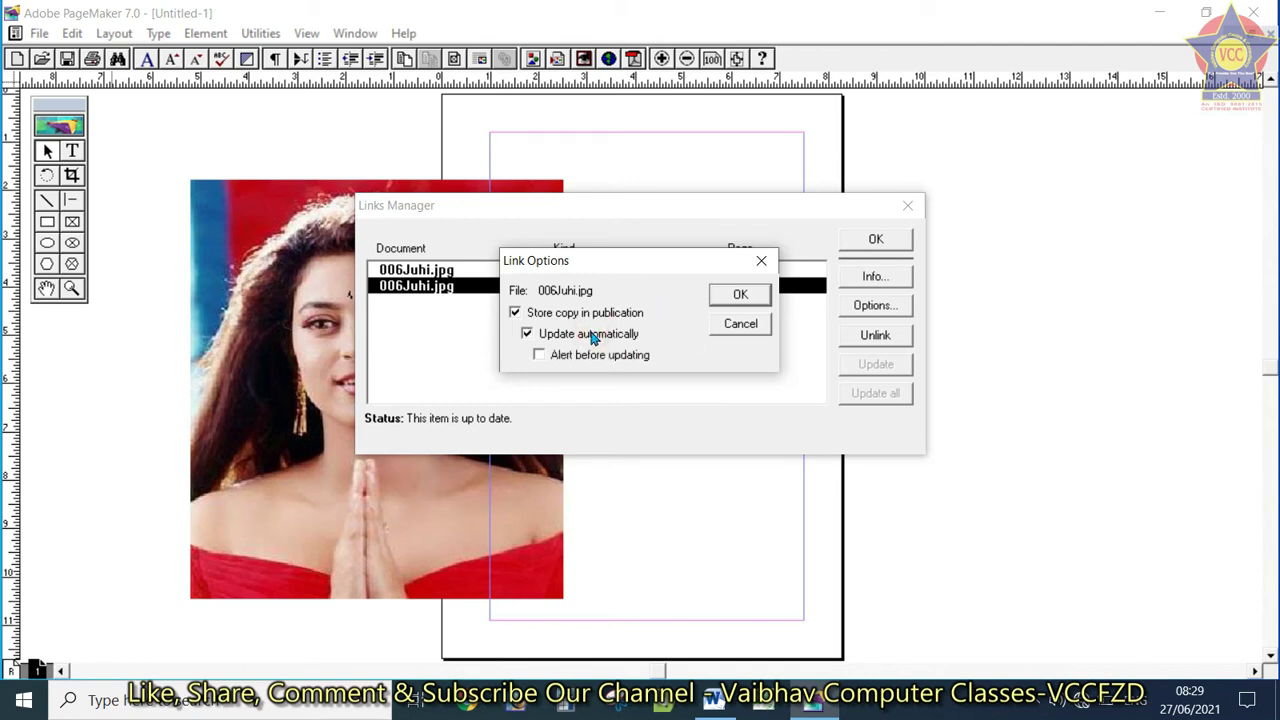
left_click(594, 339)
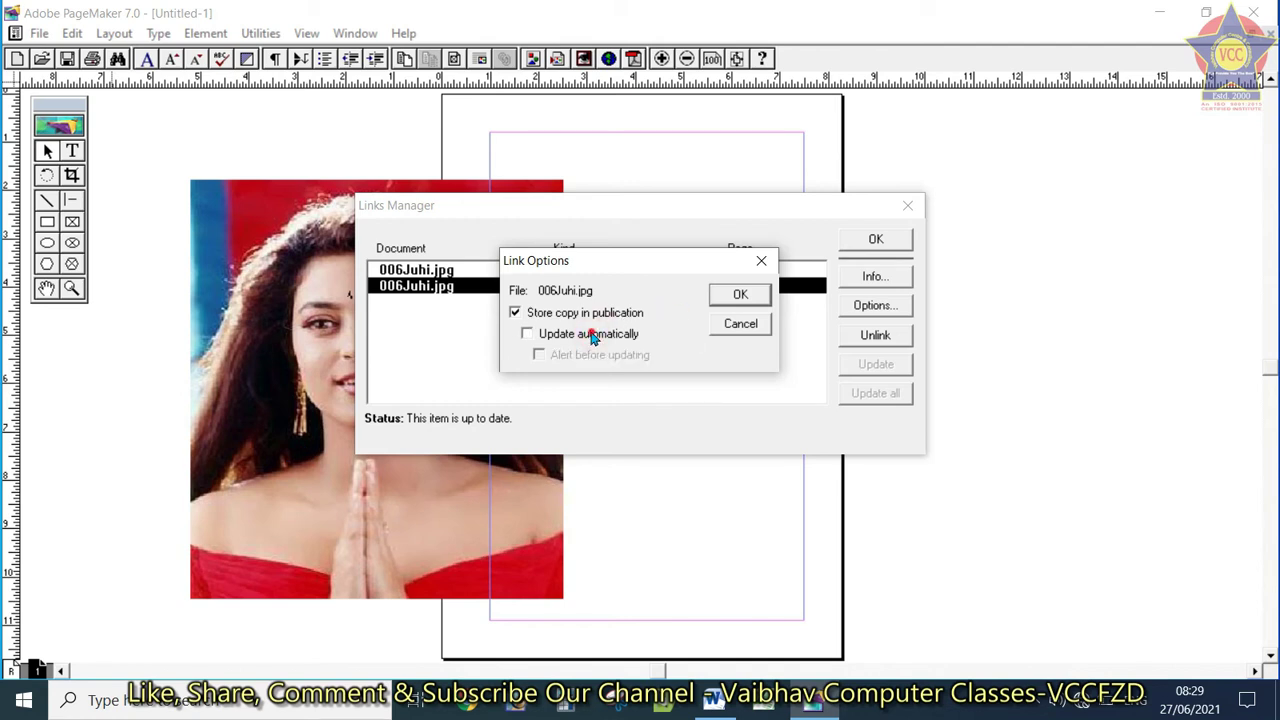
left_click(594, 339)
left_click(588, 334)
left_click(735, 294)
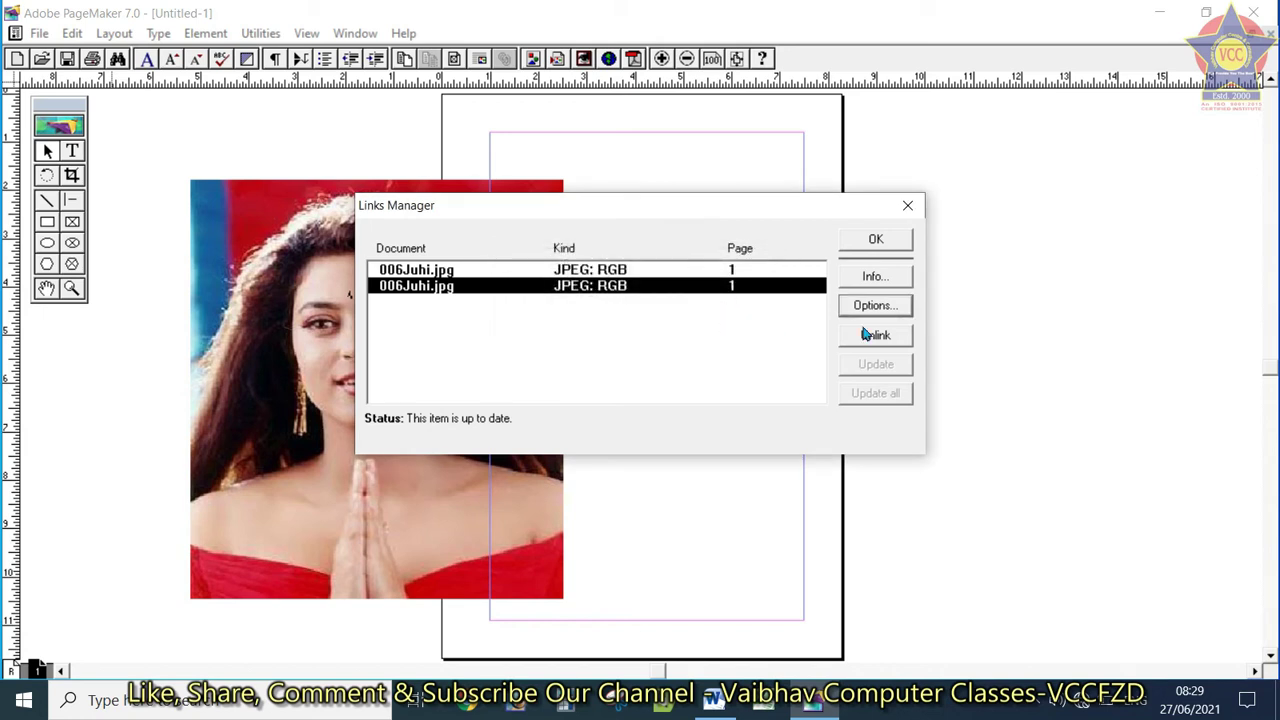
left_click(652, 269)
left_click(649, 286)
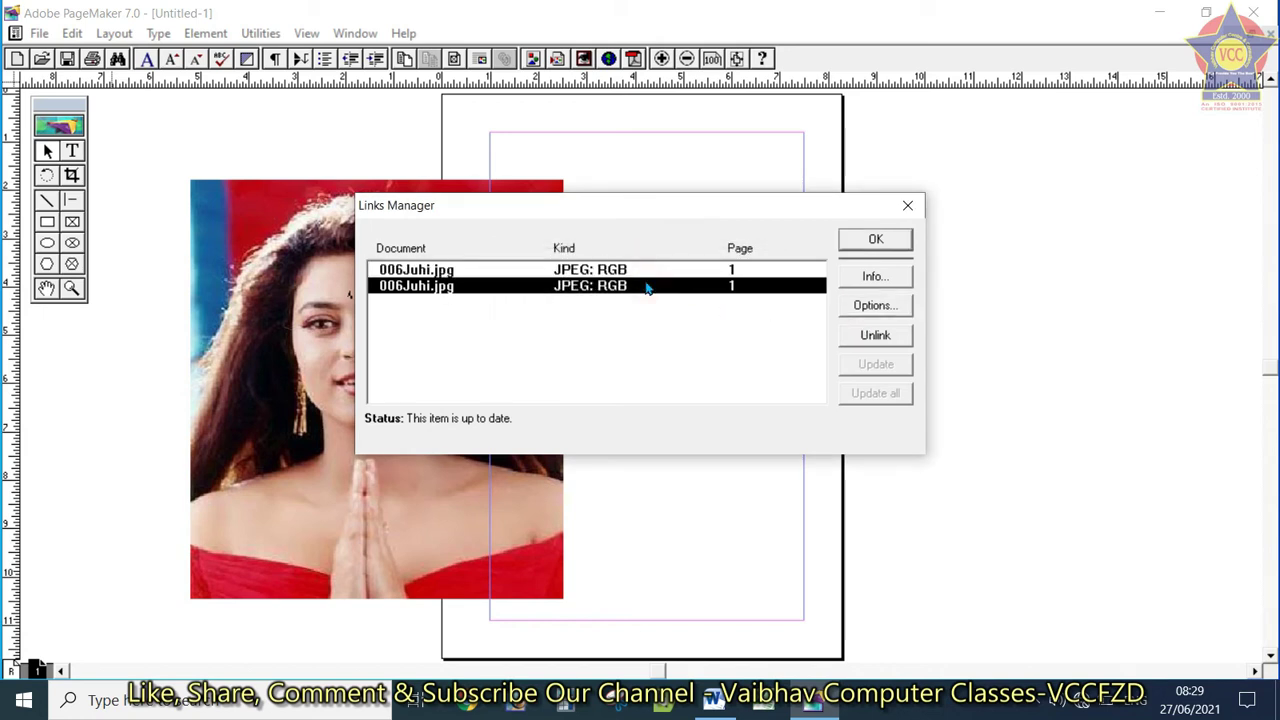
left_click(846, 240)
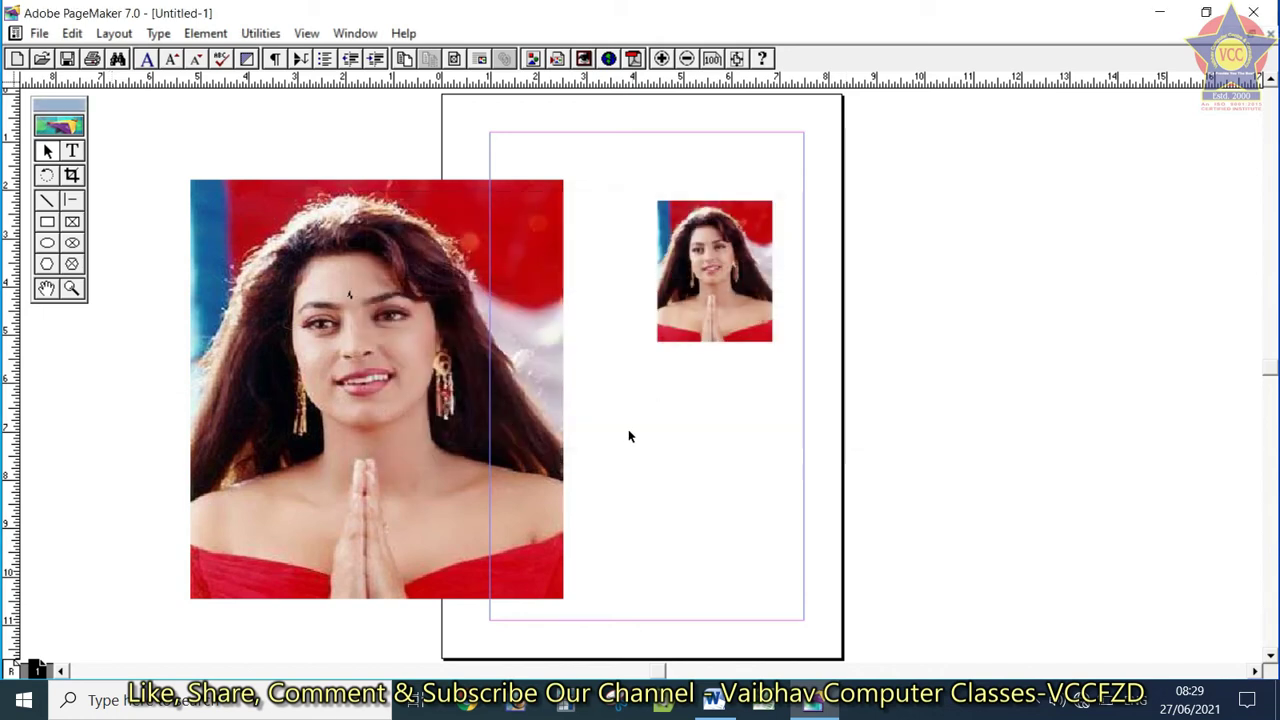
Step: Open the 006Juhi picture from the desktop in Paint and maximize the Paint window
key("super+d")
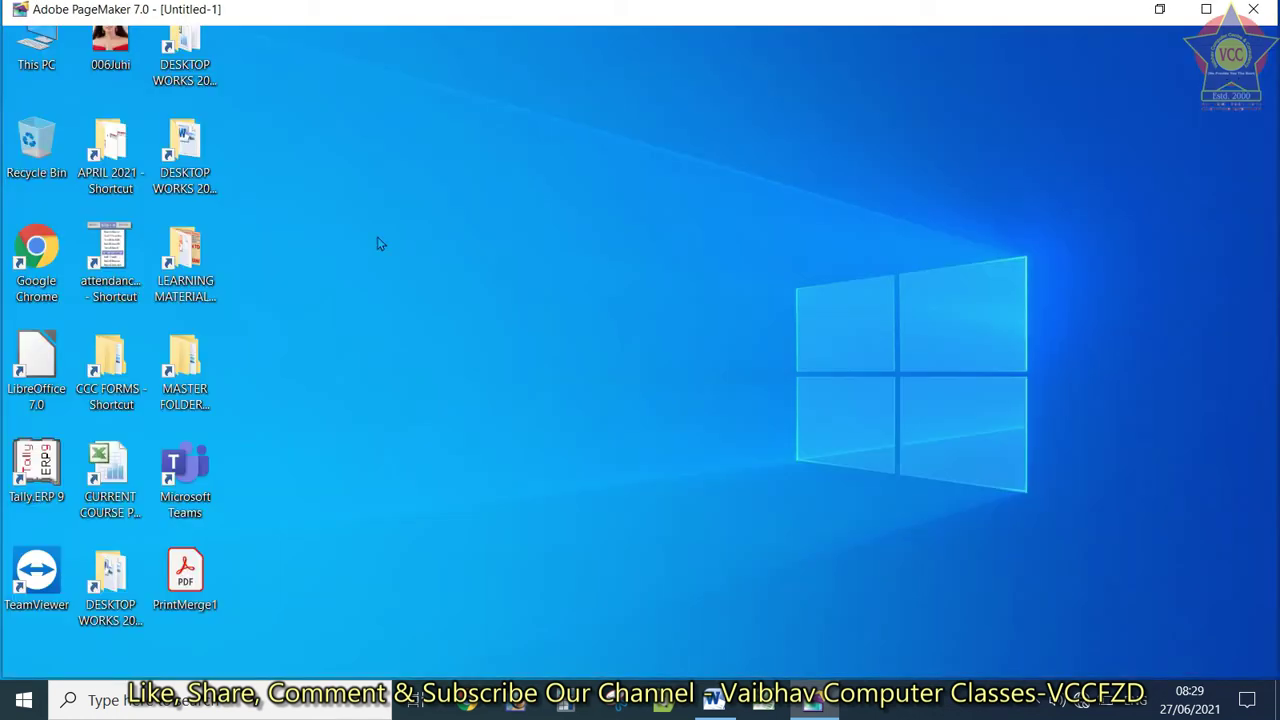
right_click(131, 50)
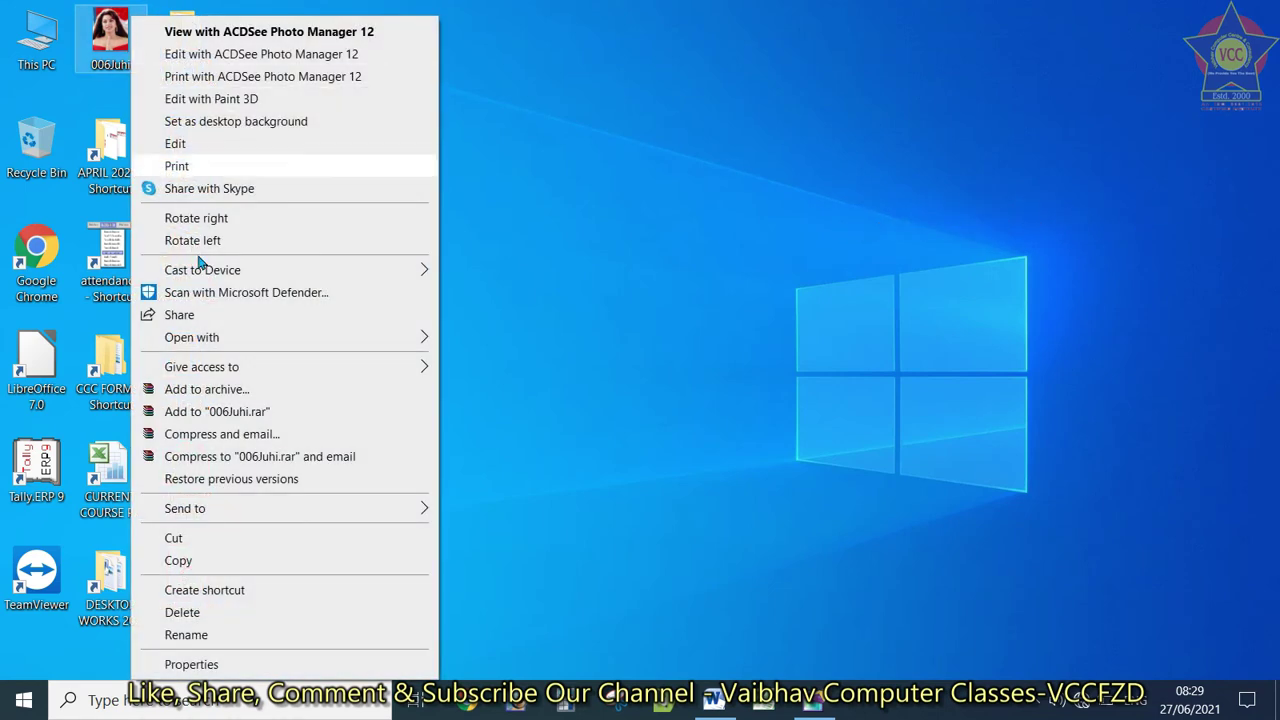
mouse_move(322, 355)
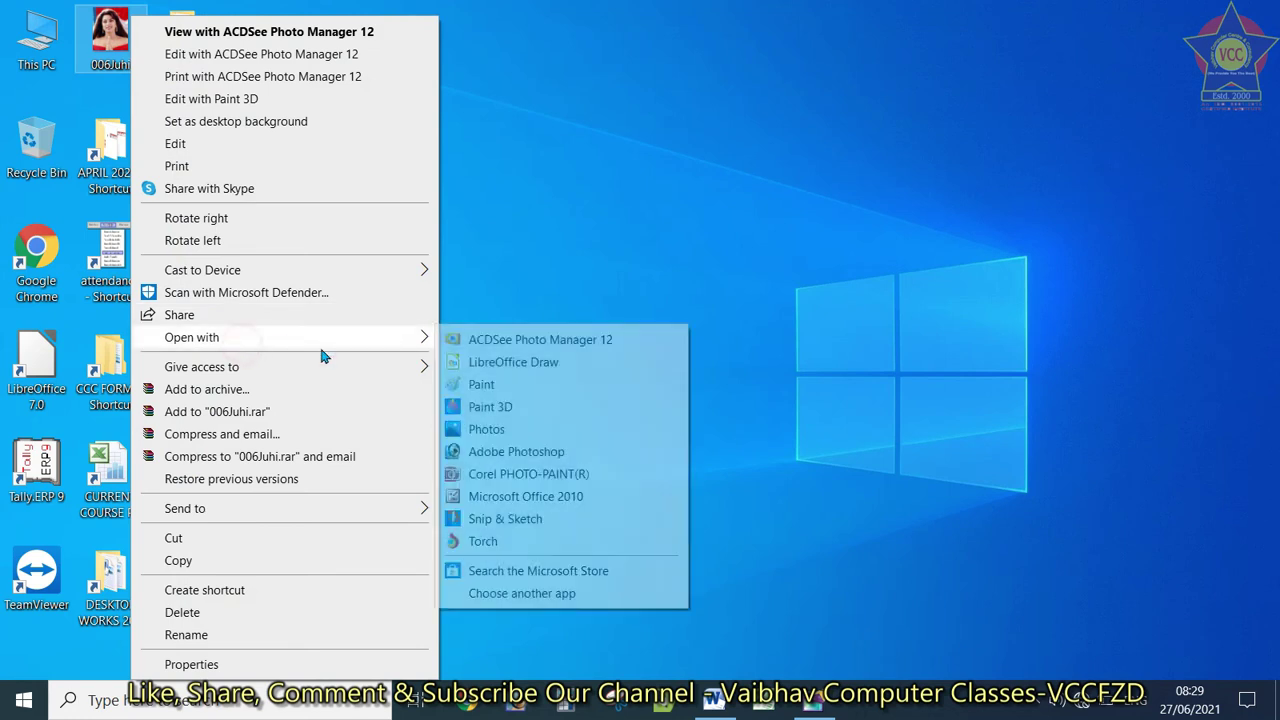
left_click(484, 385)
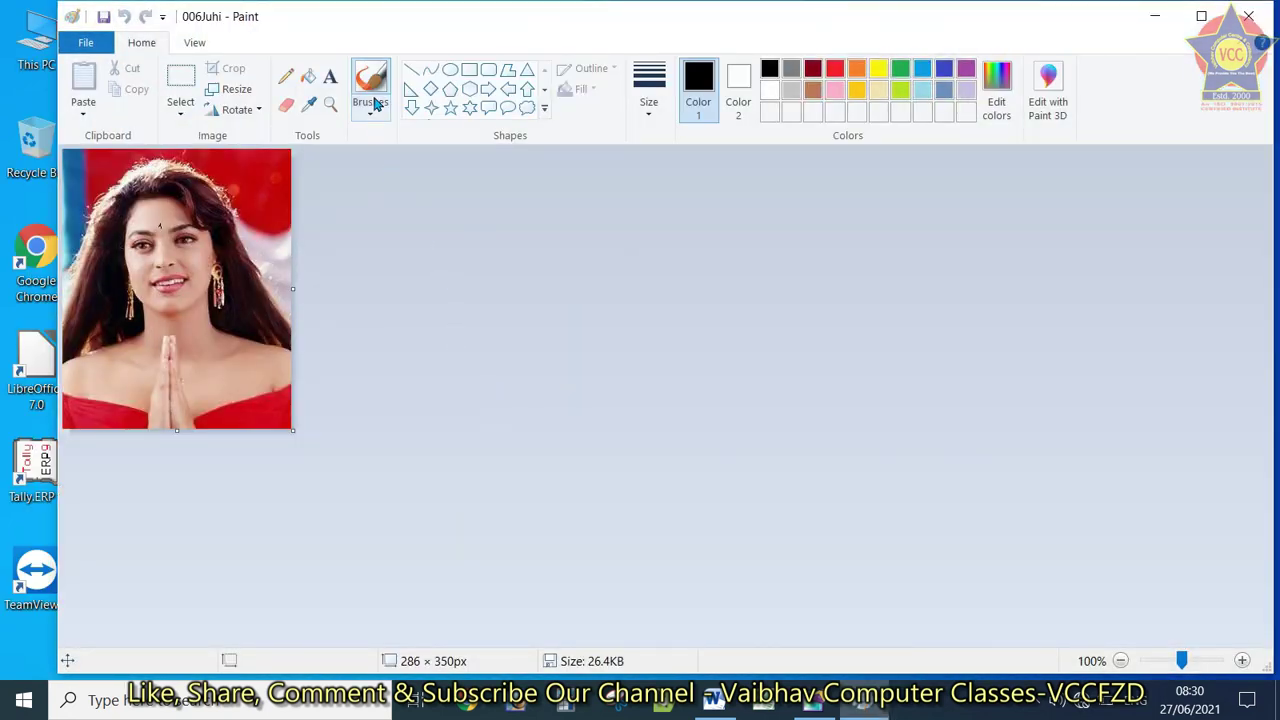
left_click(1200, 16)
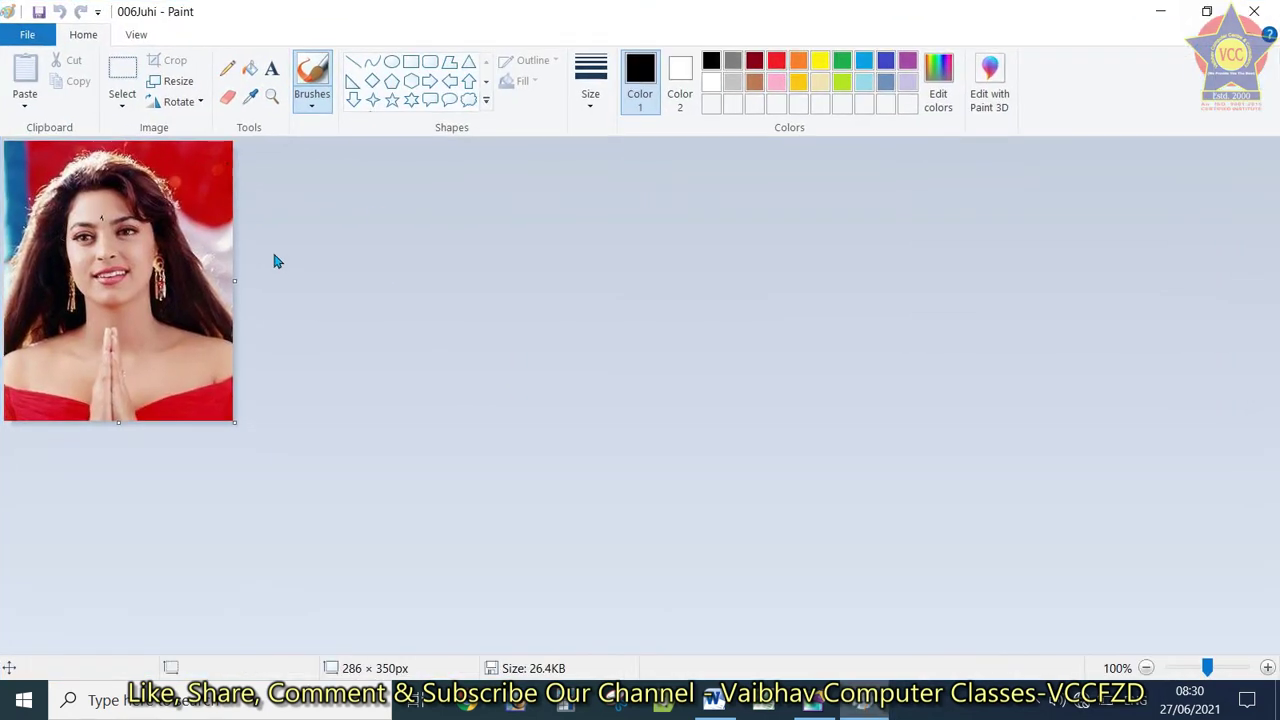
Step: Paint a larger black dot over the forehead mark with the brush, and close Paint saving the changes to 006Juhi.jpg
scroll(85, 222, "up", 2, "ctrl")
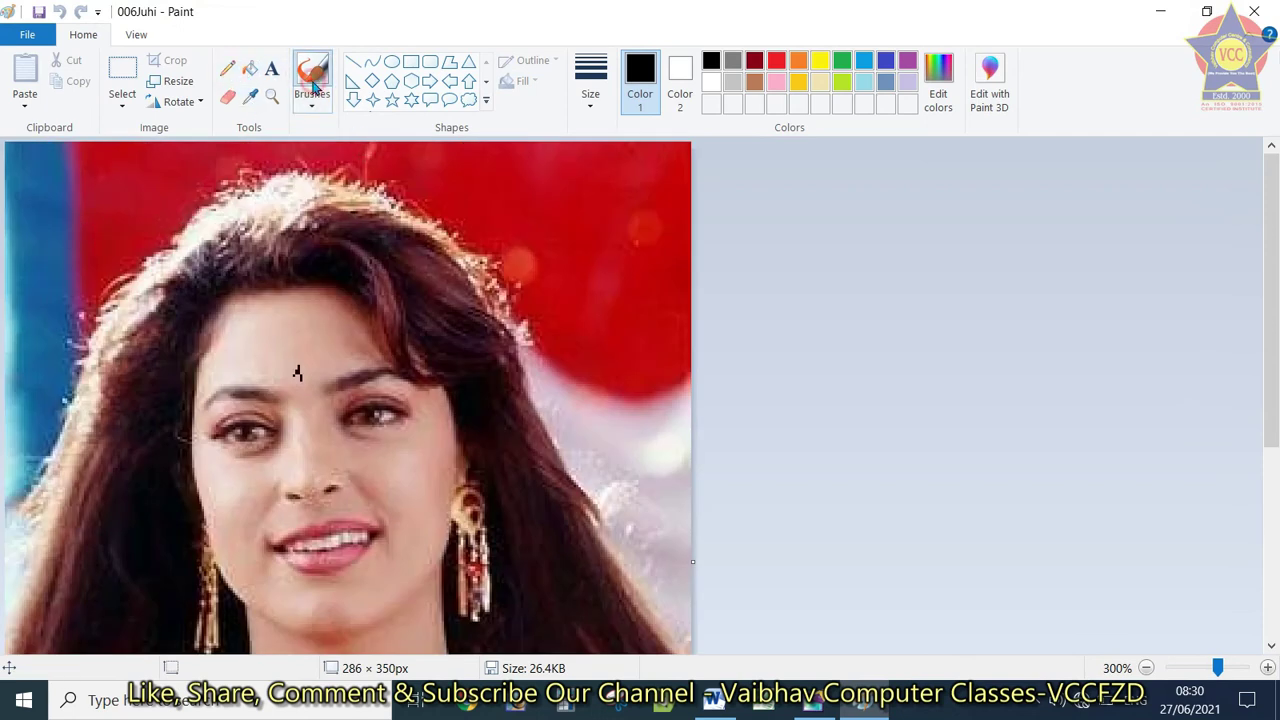
left_click(313, 88)
left_click_drag(300, 372, 300, 375)
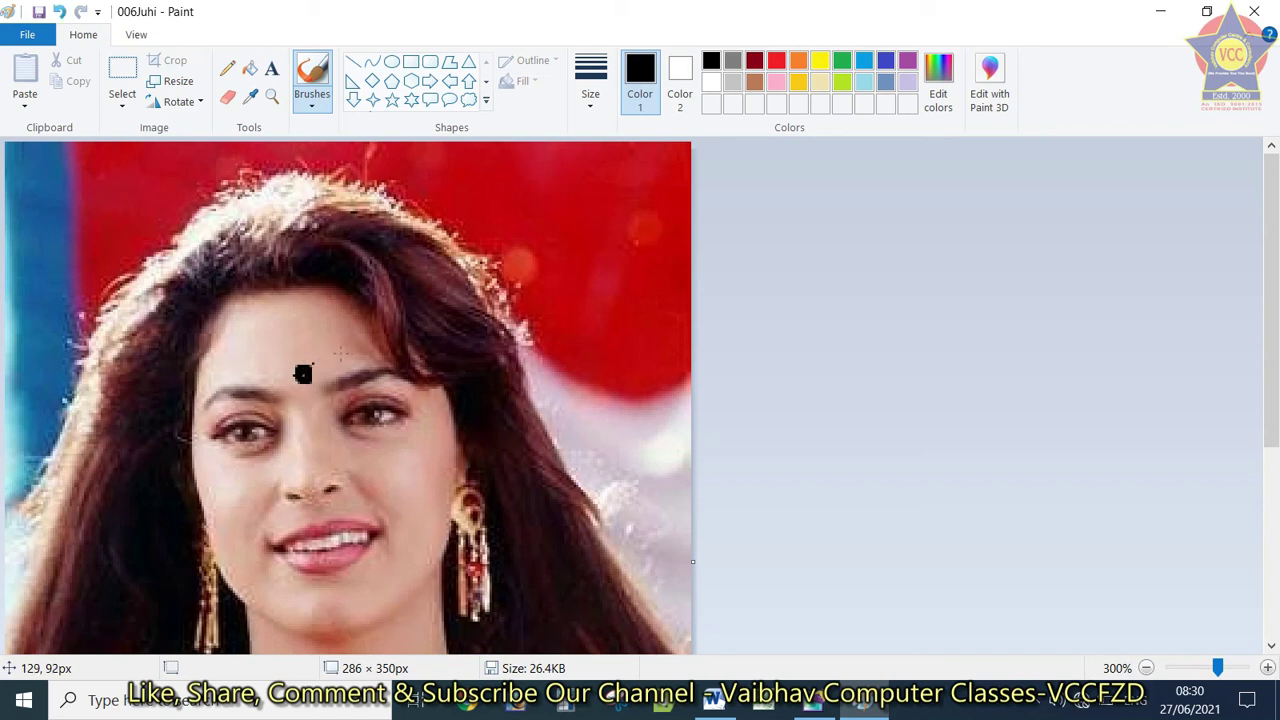
left_click(1254, 11)
left_click(585, 378)
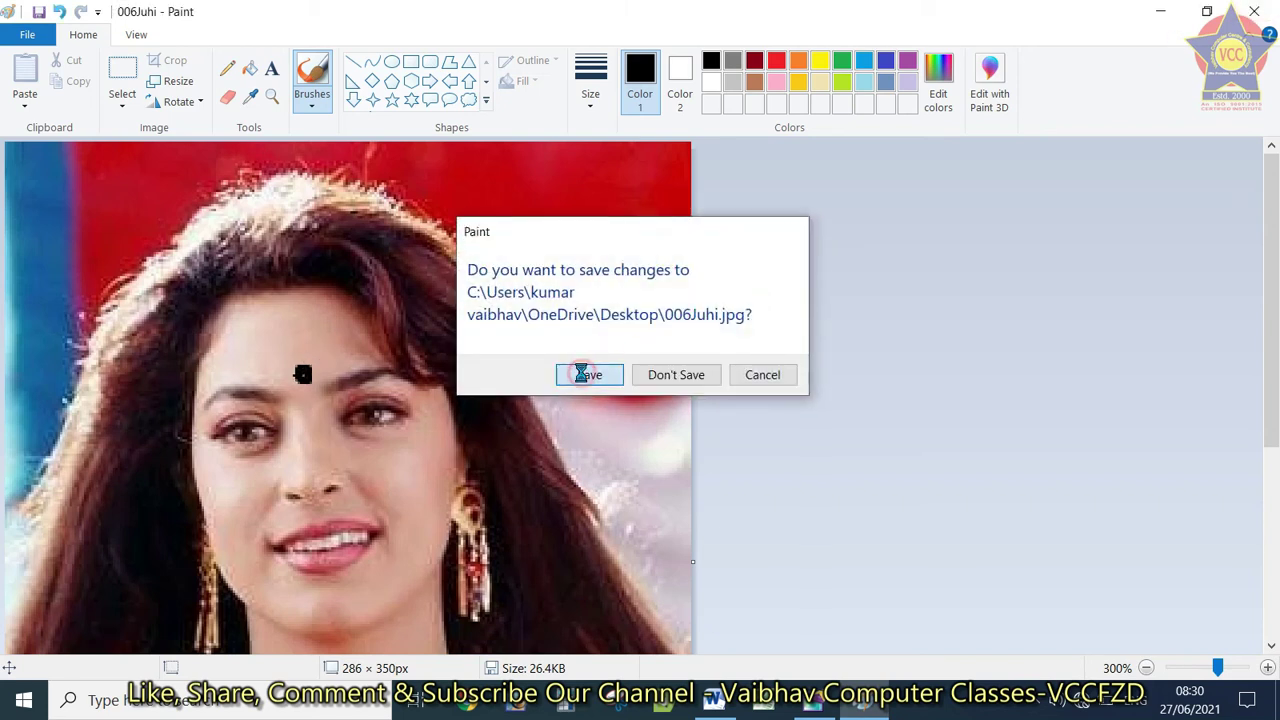
Step: Switch to PageMaker and examine the forehead mark on the large placed picture at actual size
left_click(814, 705)
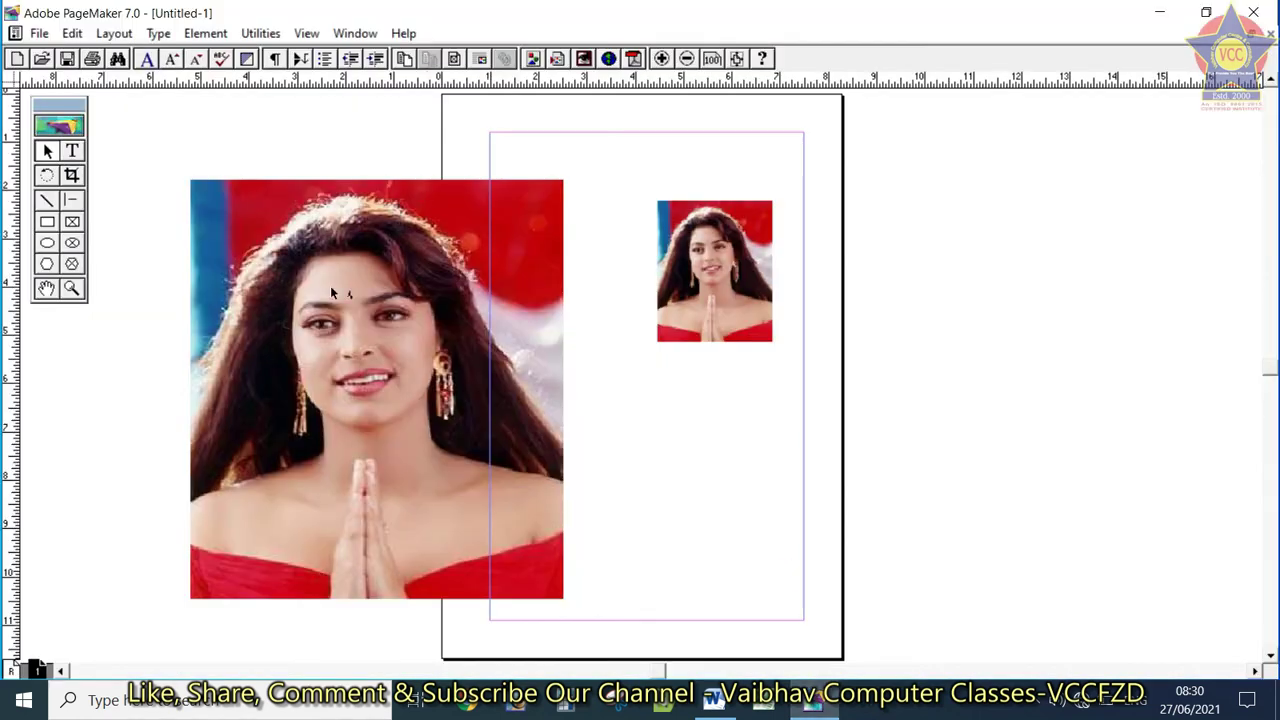
left_click(353, 300)
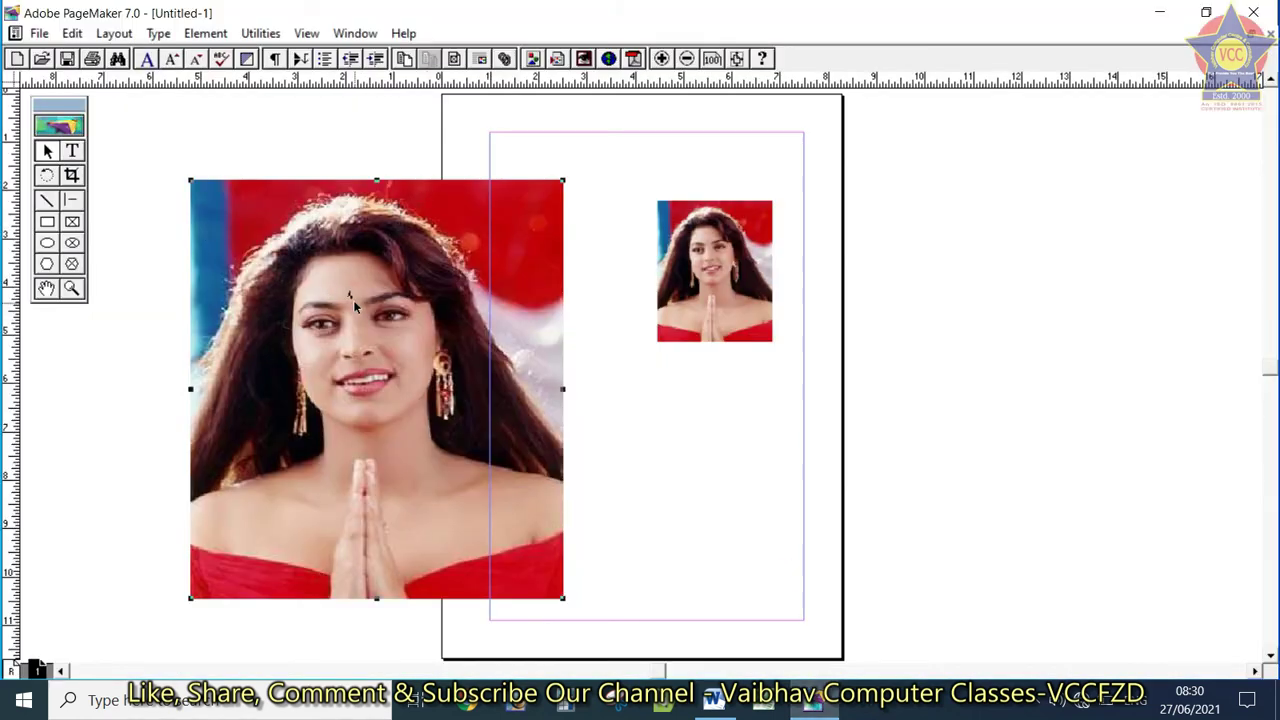
key("ctrl+2")
key("ctrl+1")
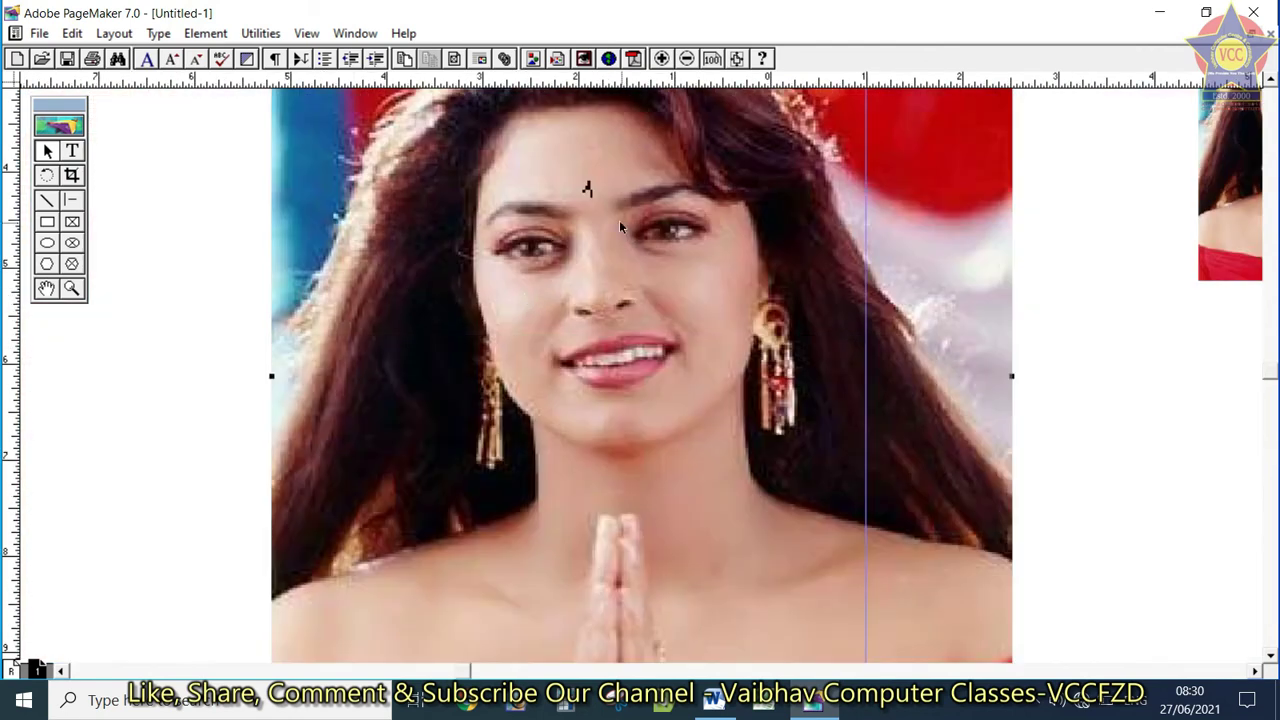
Step: Update the second 006Juhi.jpg link in the Links Manager so the large picture takes the edited file, and close the manager
left_click(39, 33)
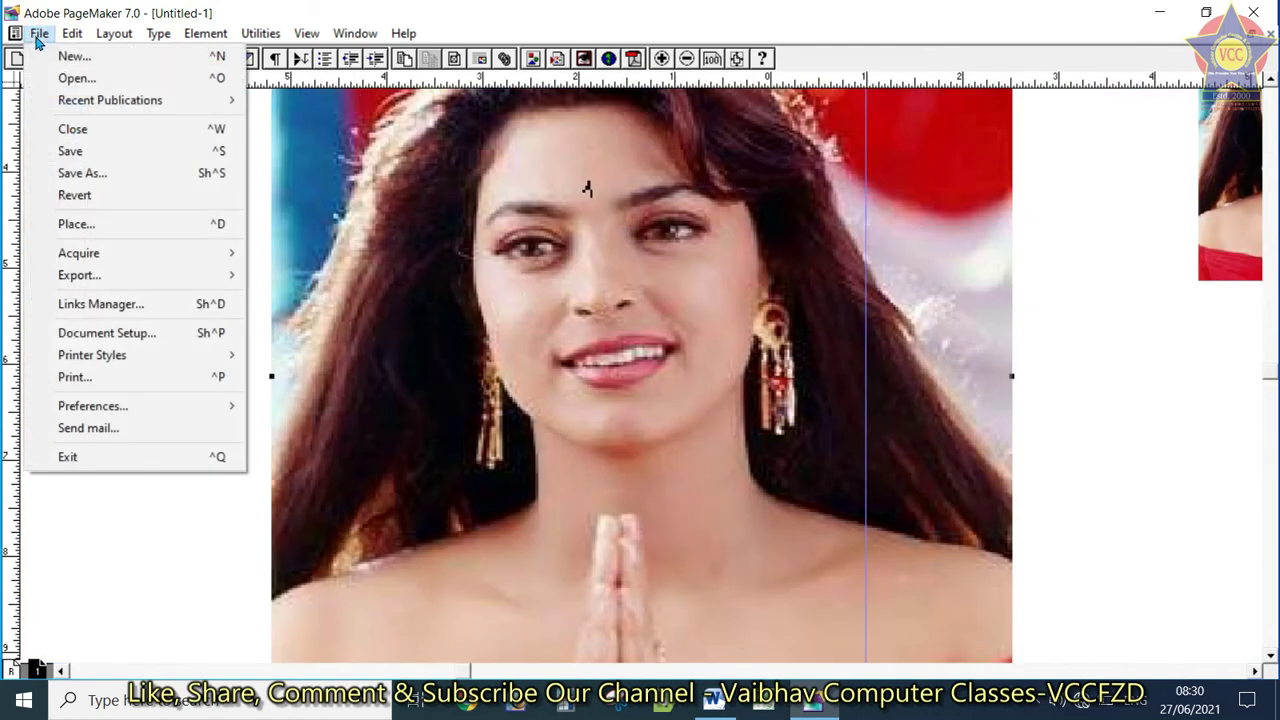
left_click(140, 302)
left_click(627, 270)
left_click(620, 287)
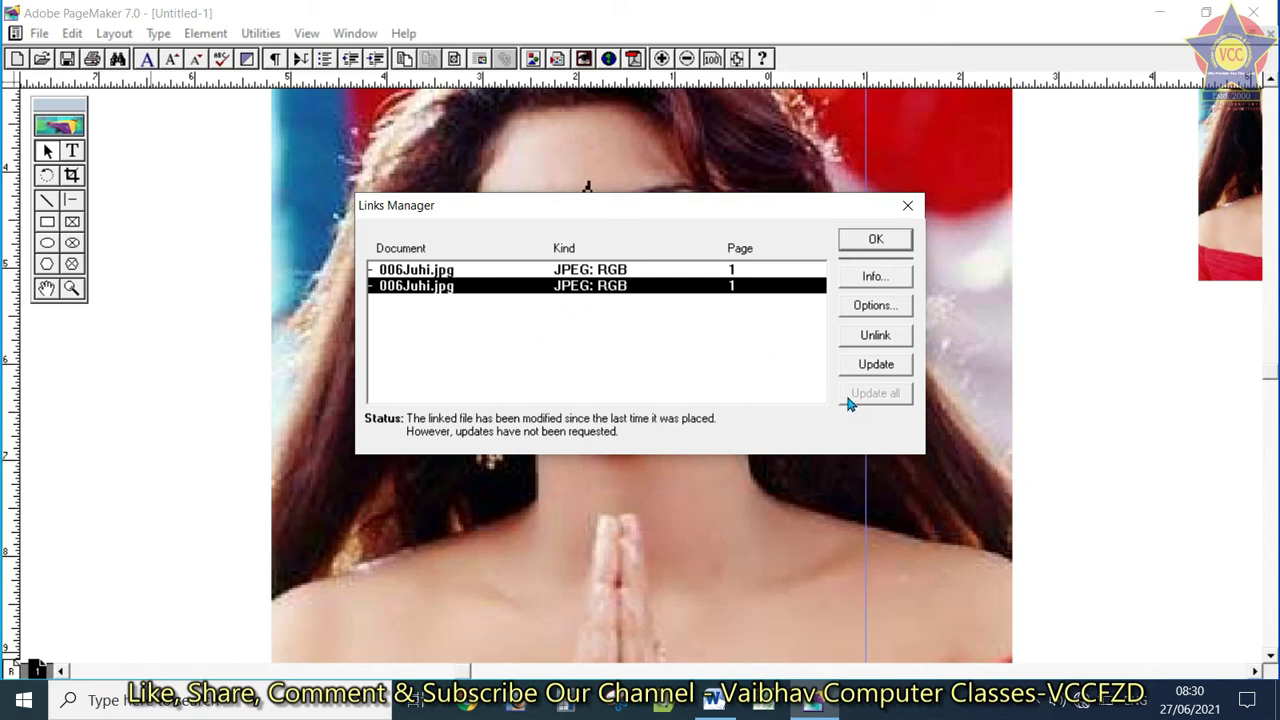
left_click(640, 270)
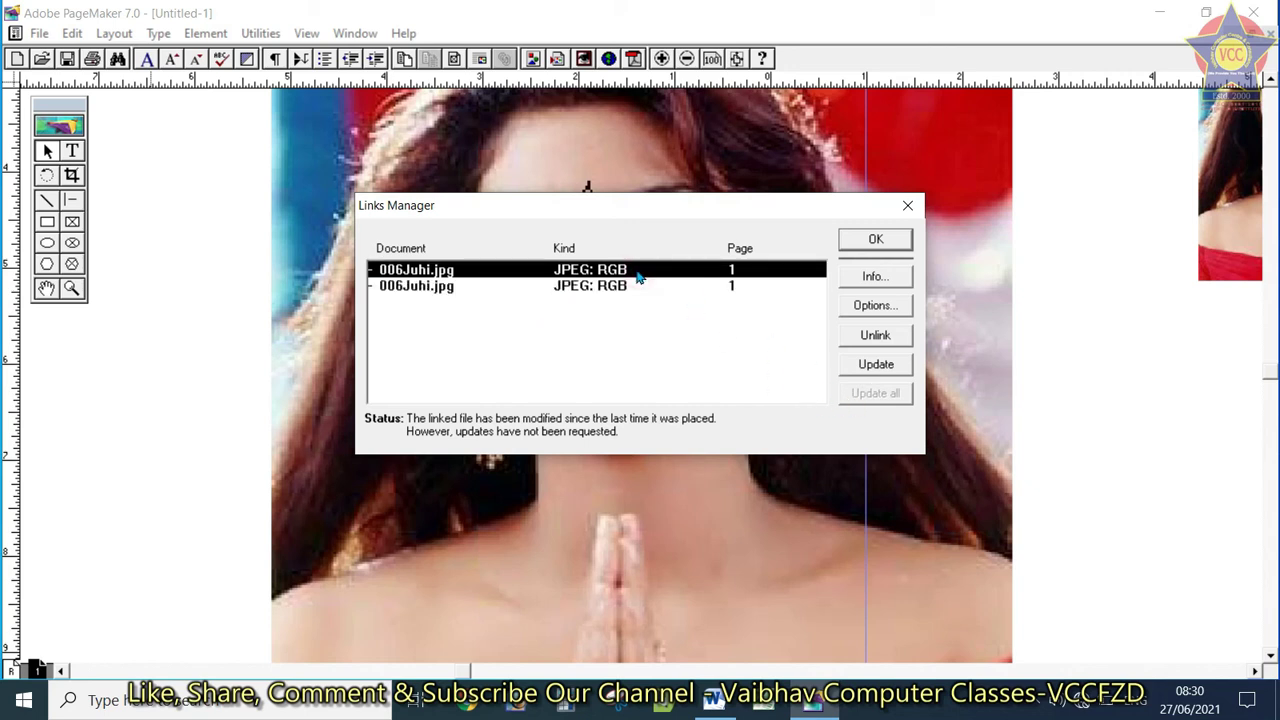
left_click(720, 286)
left_click(851, 363)
left_click(886, 239)
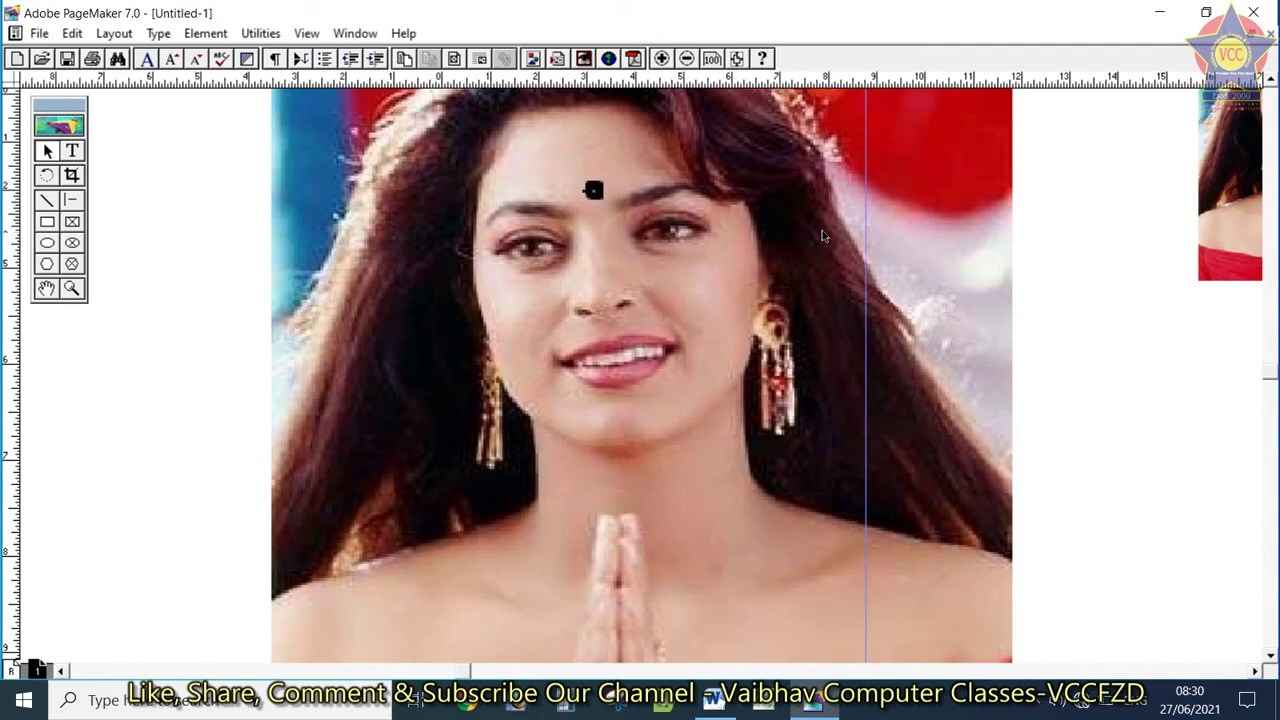
Step: Move the large picture further onto the page and place the small picture close beside its right edge
key("ctrl+0")
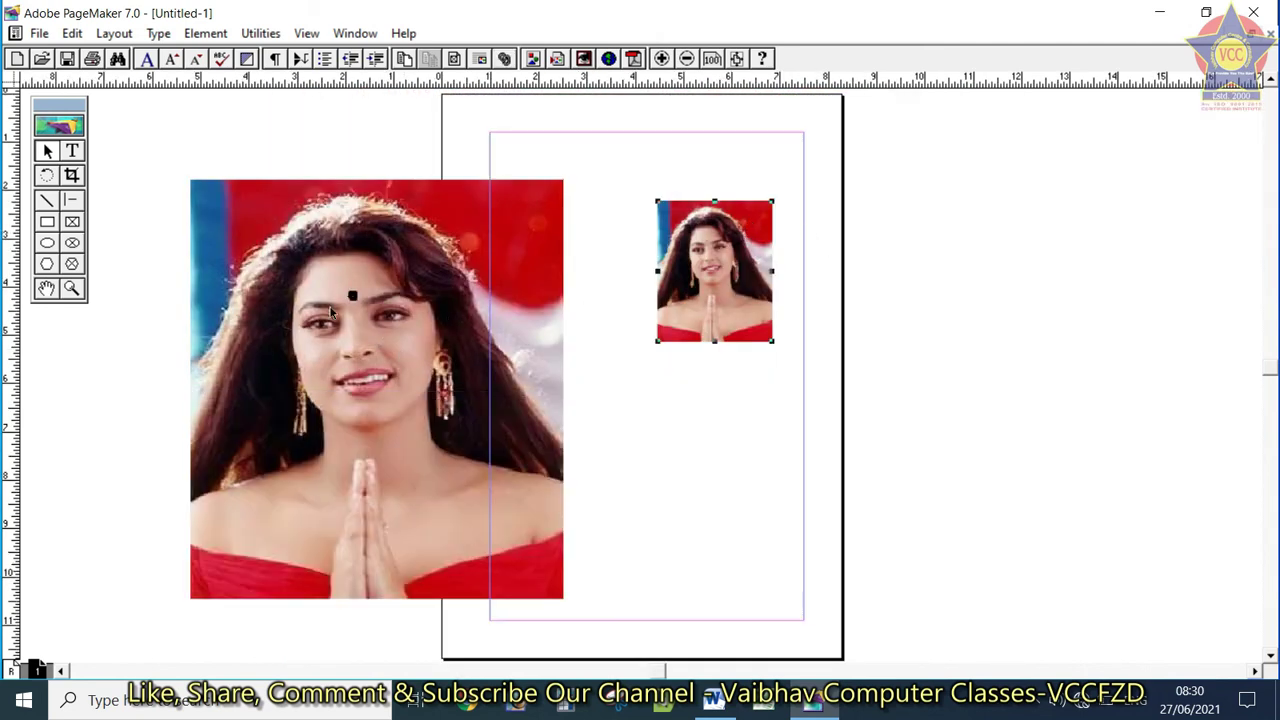
key("ctrl+1")
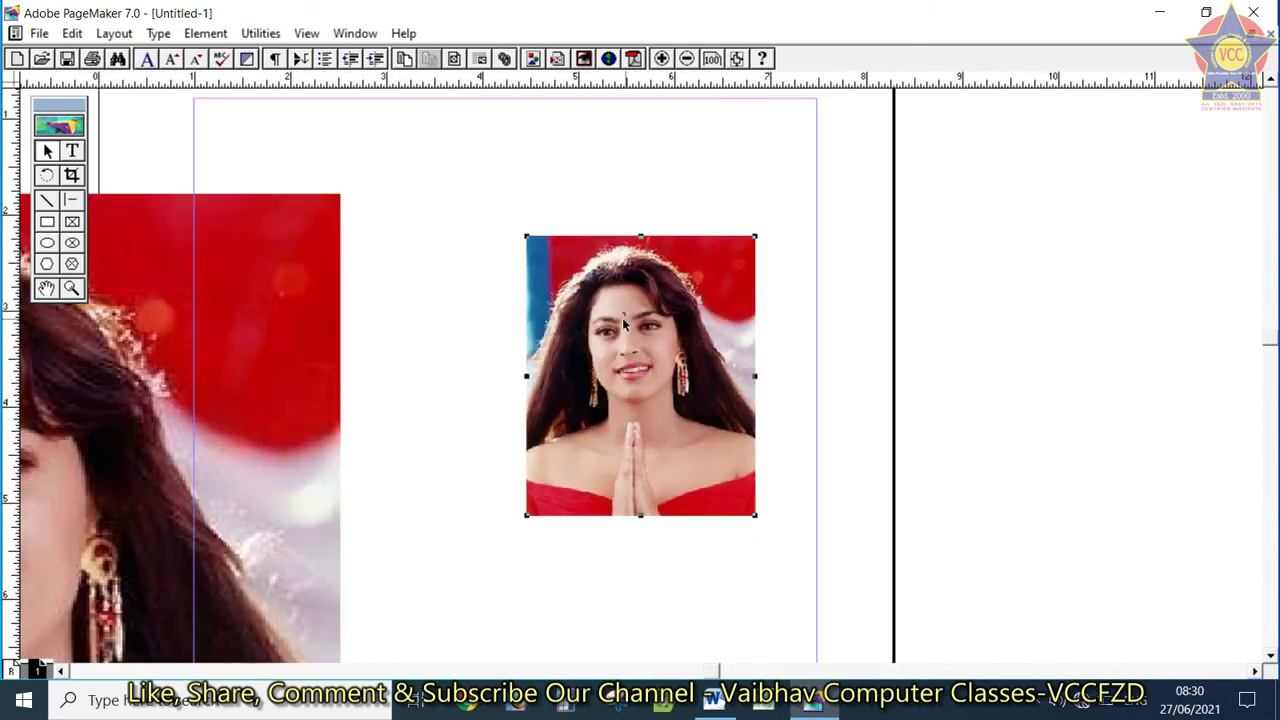
left_click_drag(340, 194, 471, 158)
left_click_drag(604, 328, 894, 320)
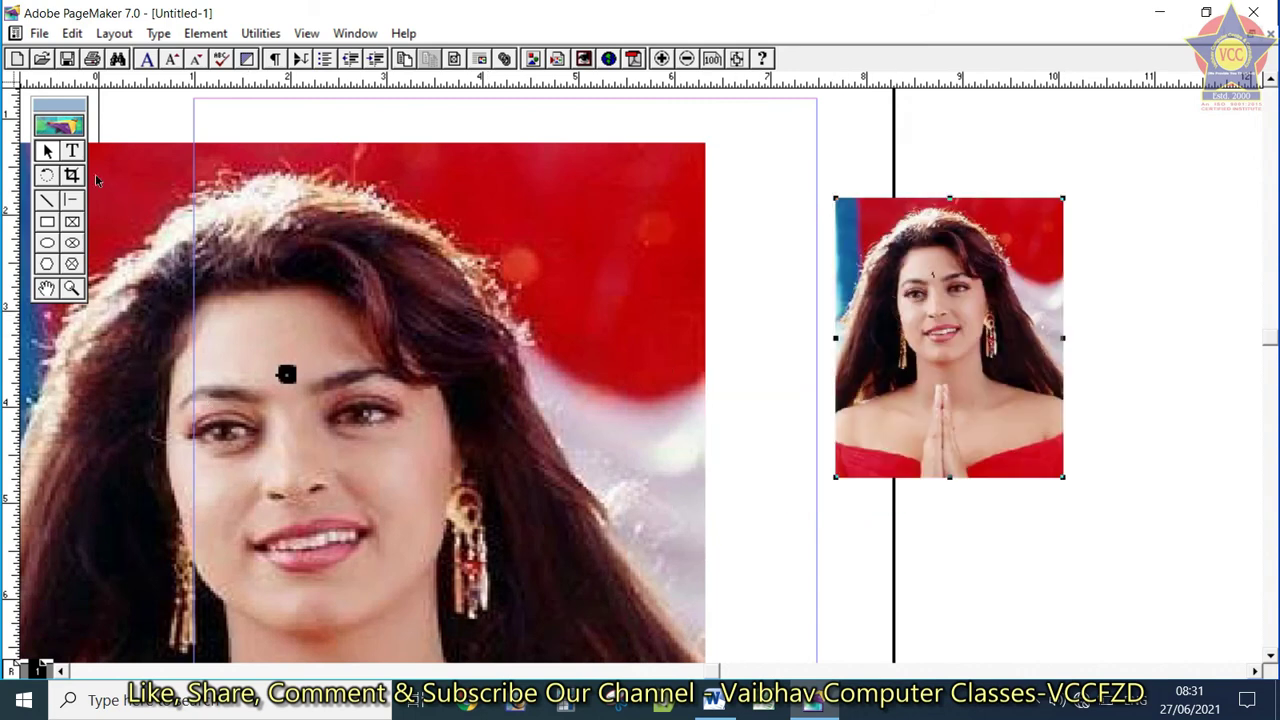
left_click(39, 33)
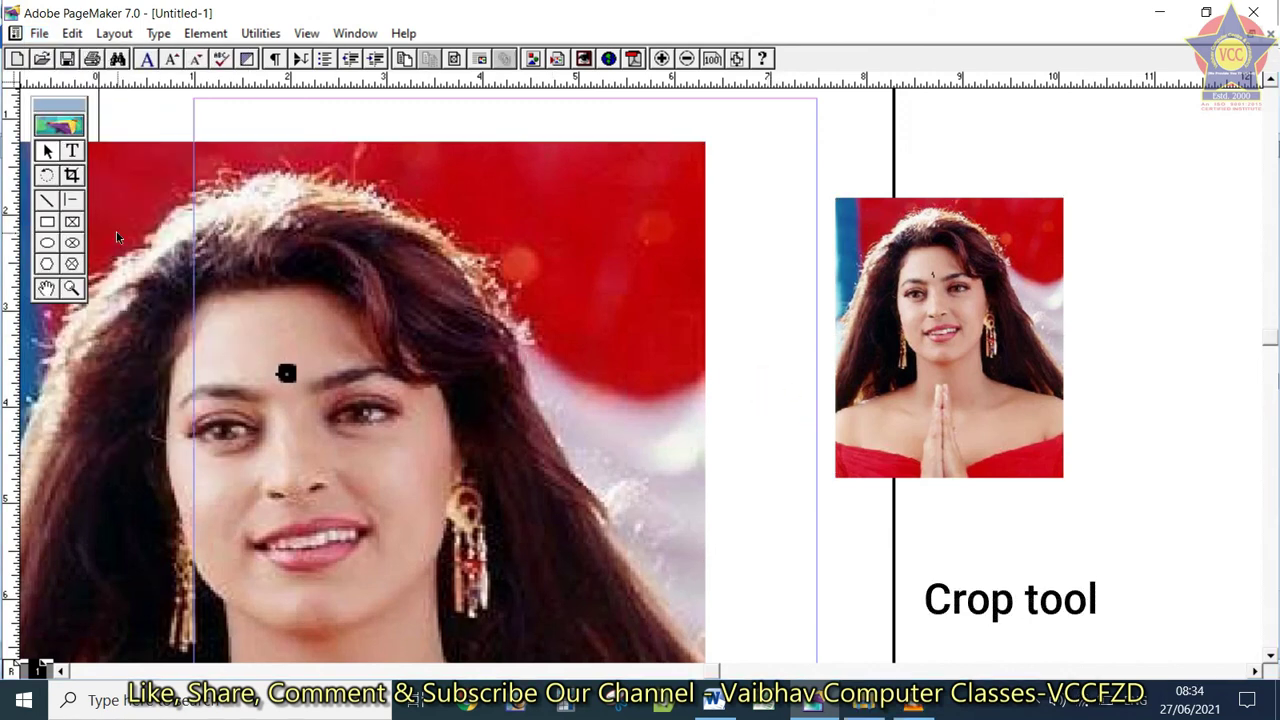
left_click_drag(863, 337, 745, 297)
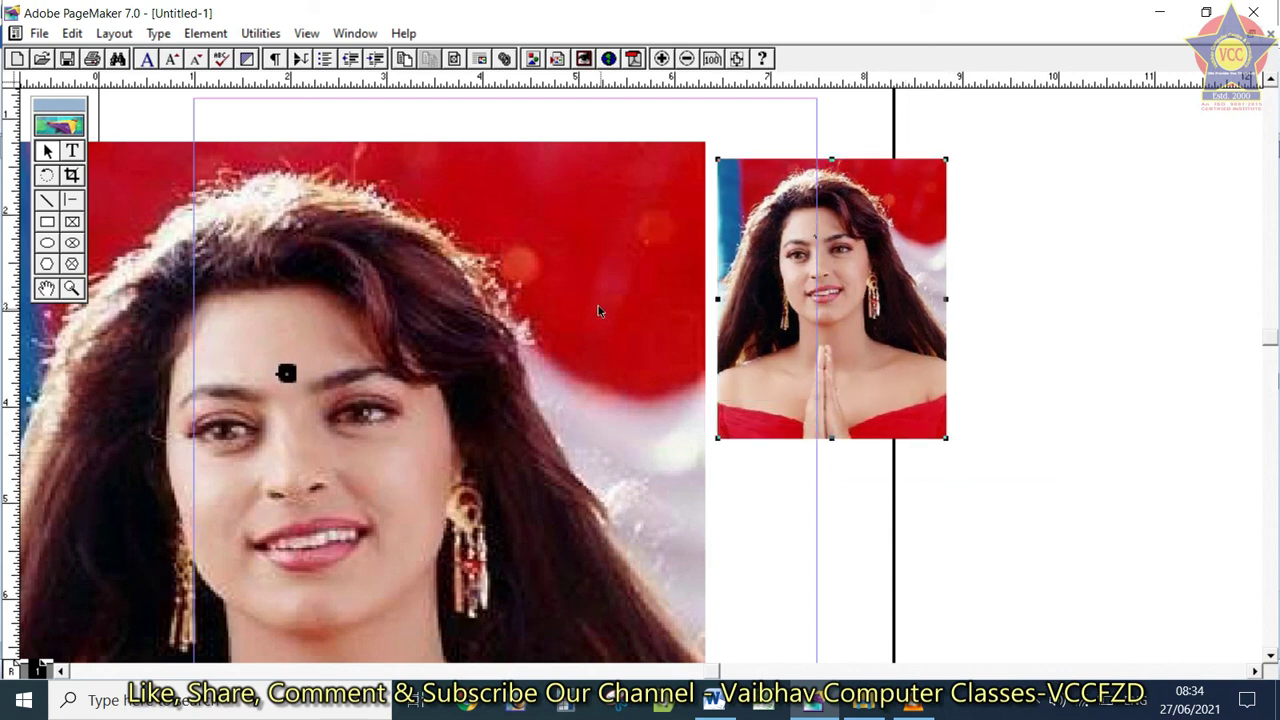
Step: Crop the small picture from the bottom up to the neck and trim its left and right sides close to the hair
left_click(73, 178)
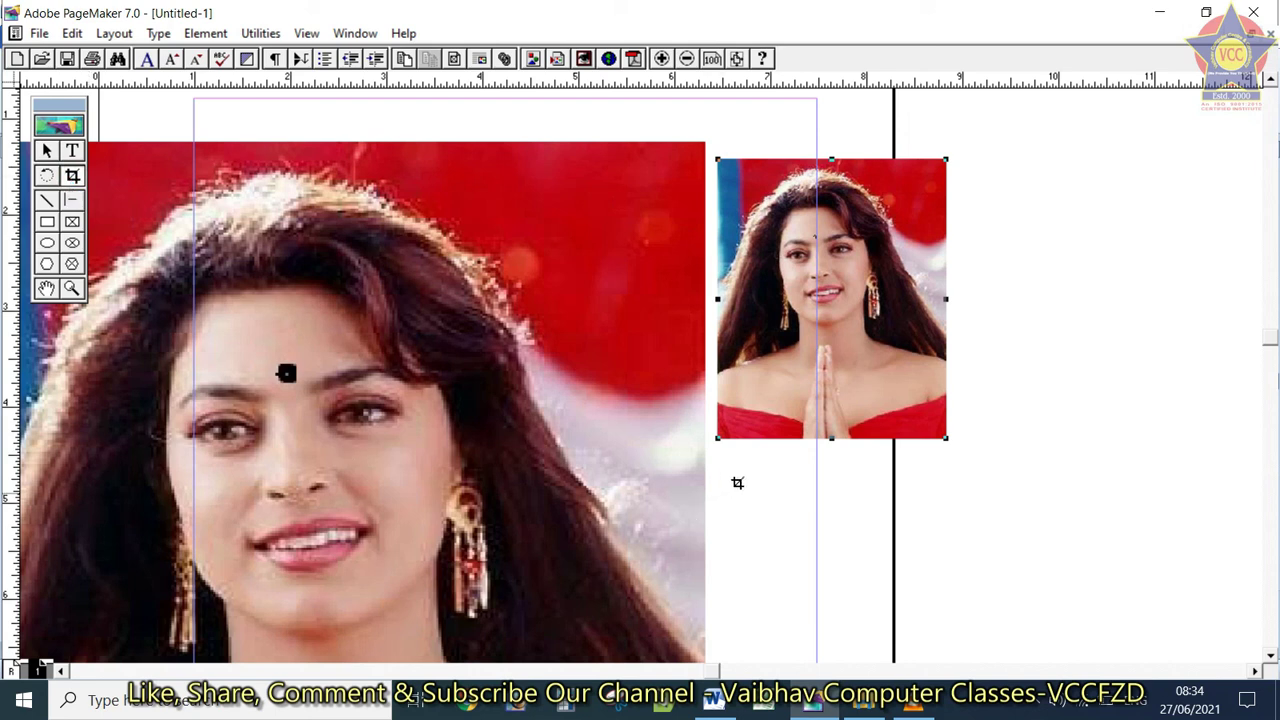
left_click_drag(835, 438, 851, 342)
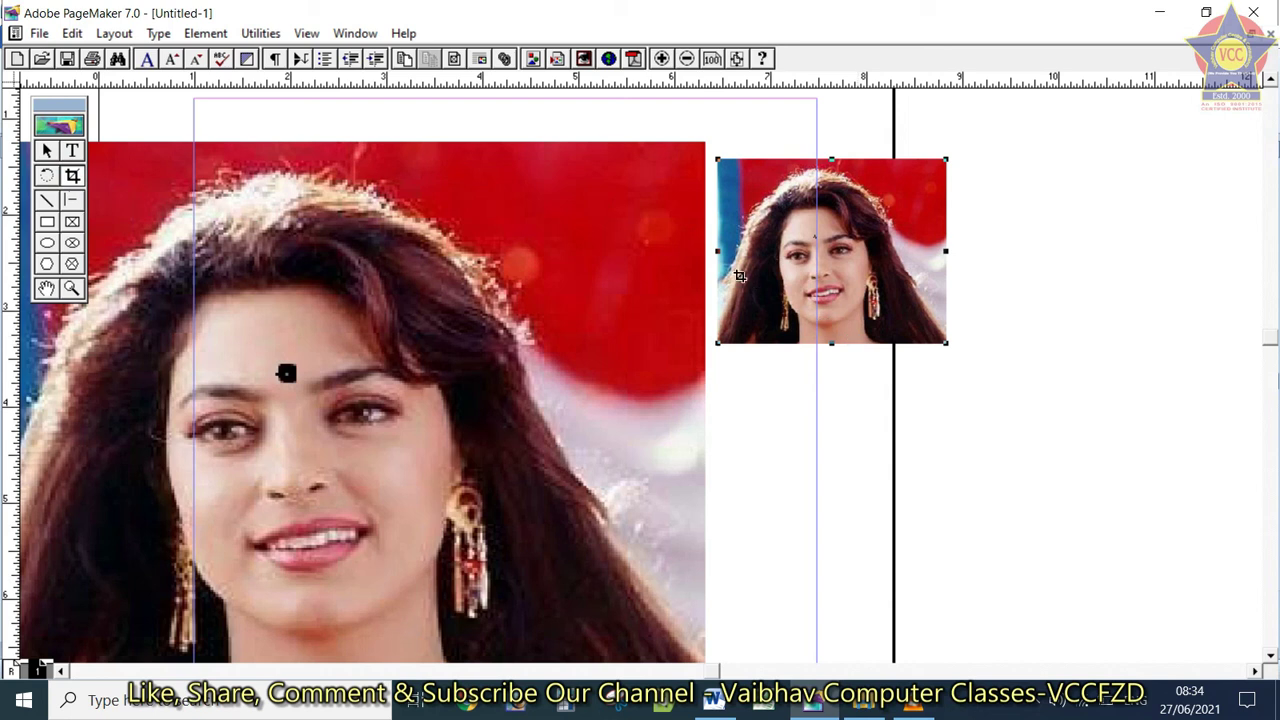
left_click_drag(718, 251, 746, 254)
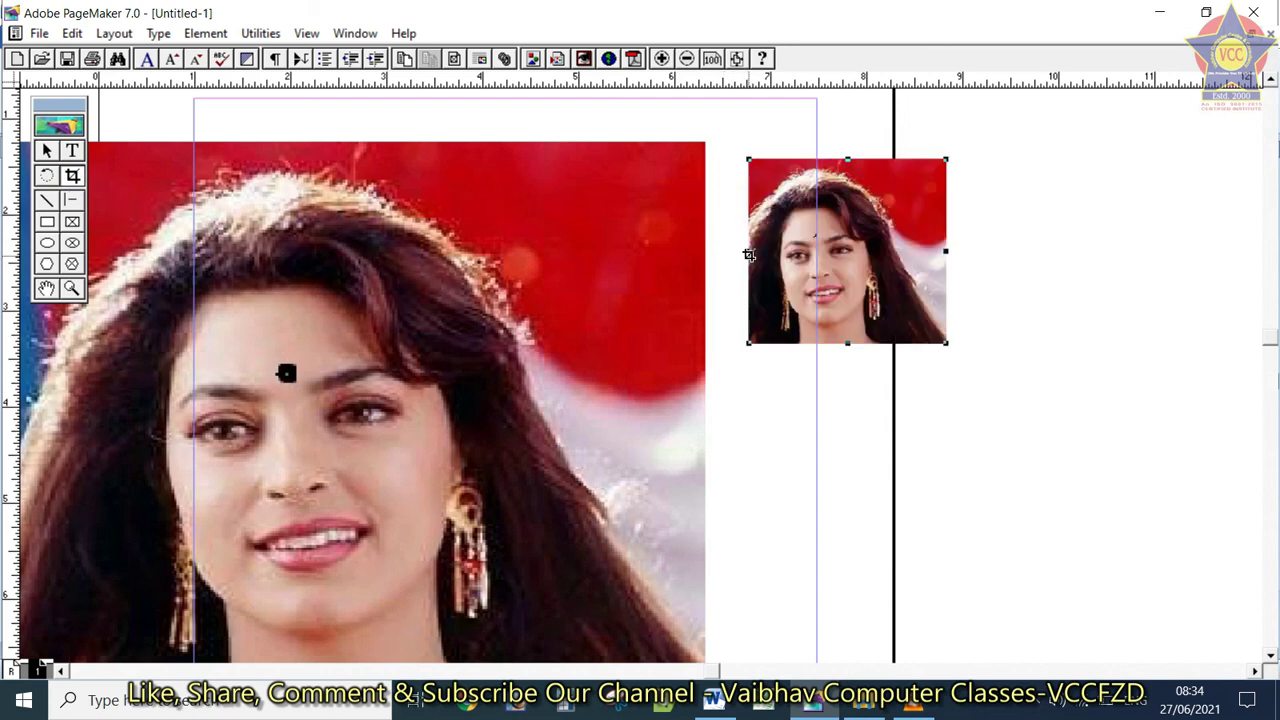
left_click_drag(945, 253, 915, 256)
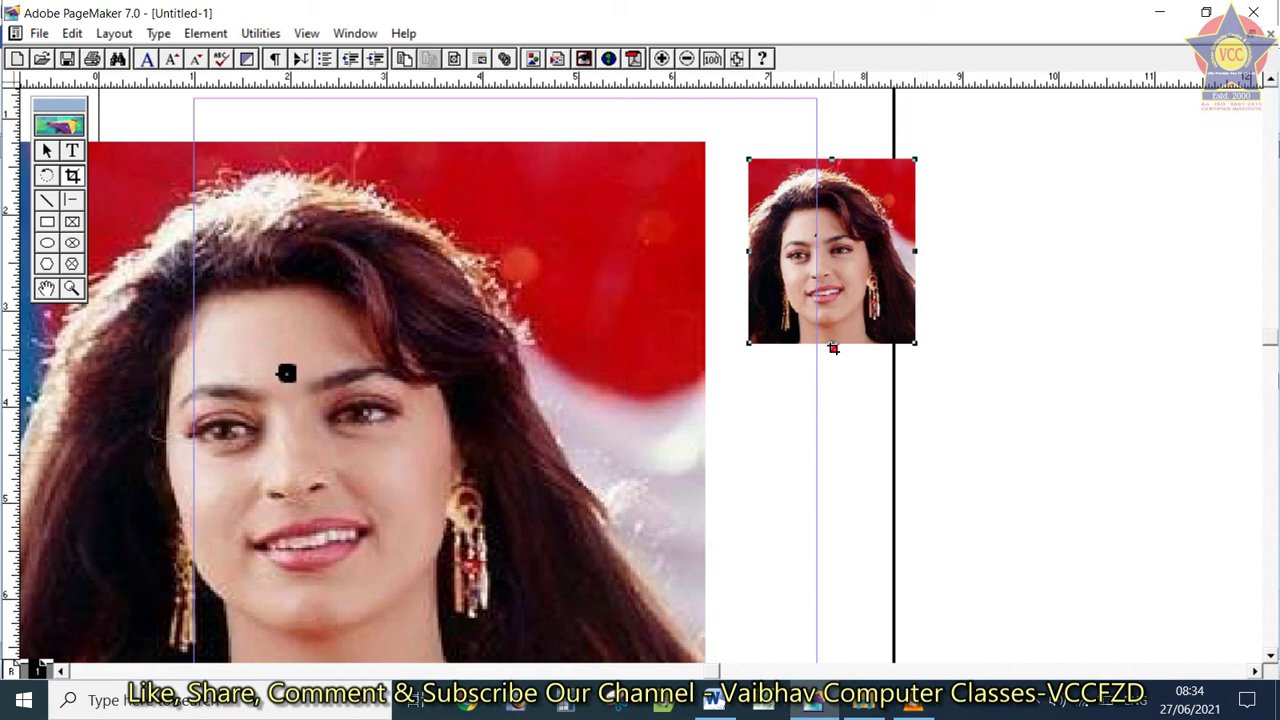
Step: Restore the cropped bottom, right and left parts of the small picture with the Crop tool
left_click_drag(833, 347, 832, 440)
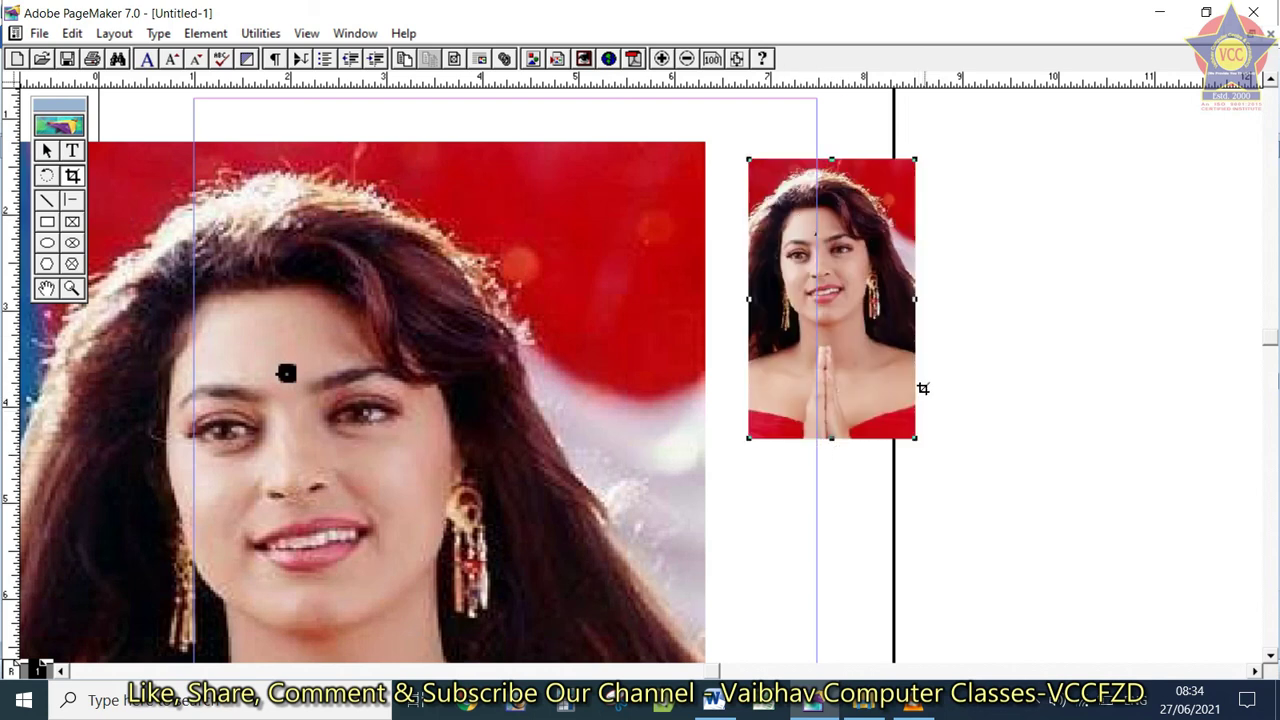
left_click_drag(920, 302, 990, 306)
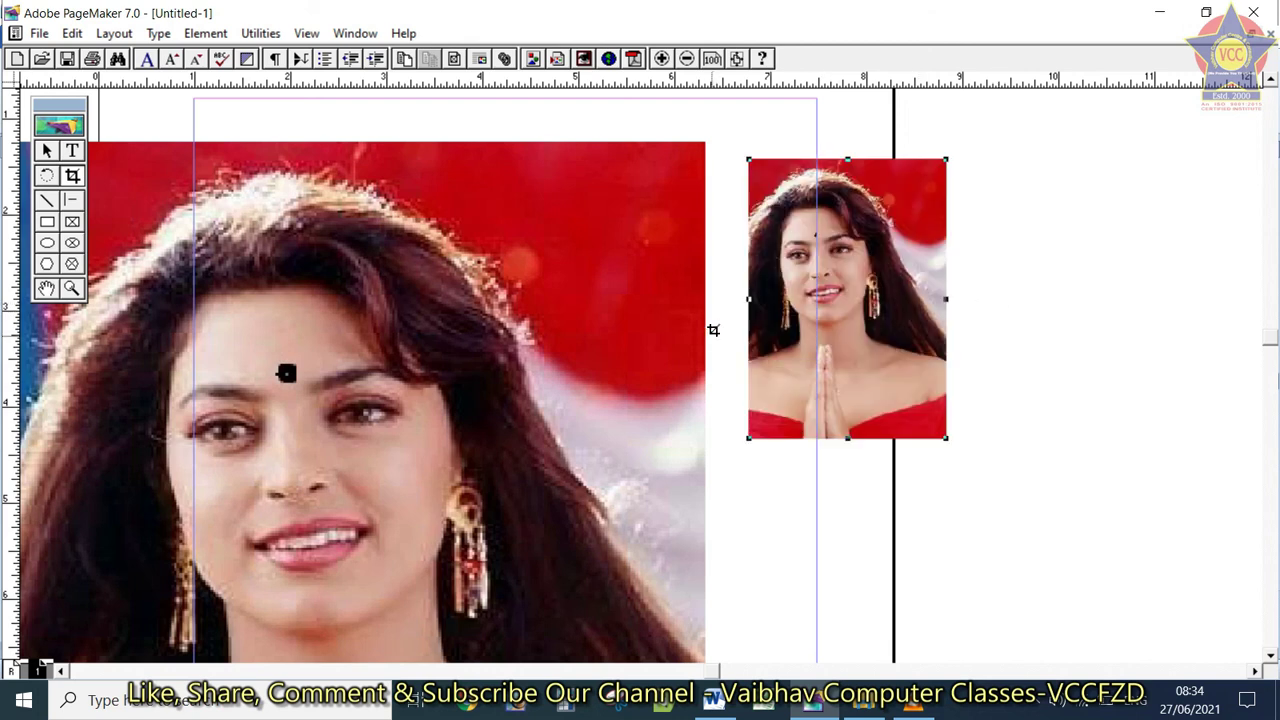
left_click_drag(745, 304, 713, 300)
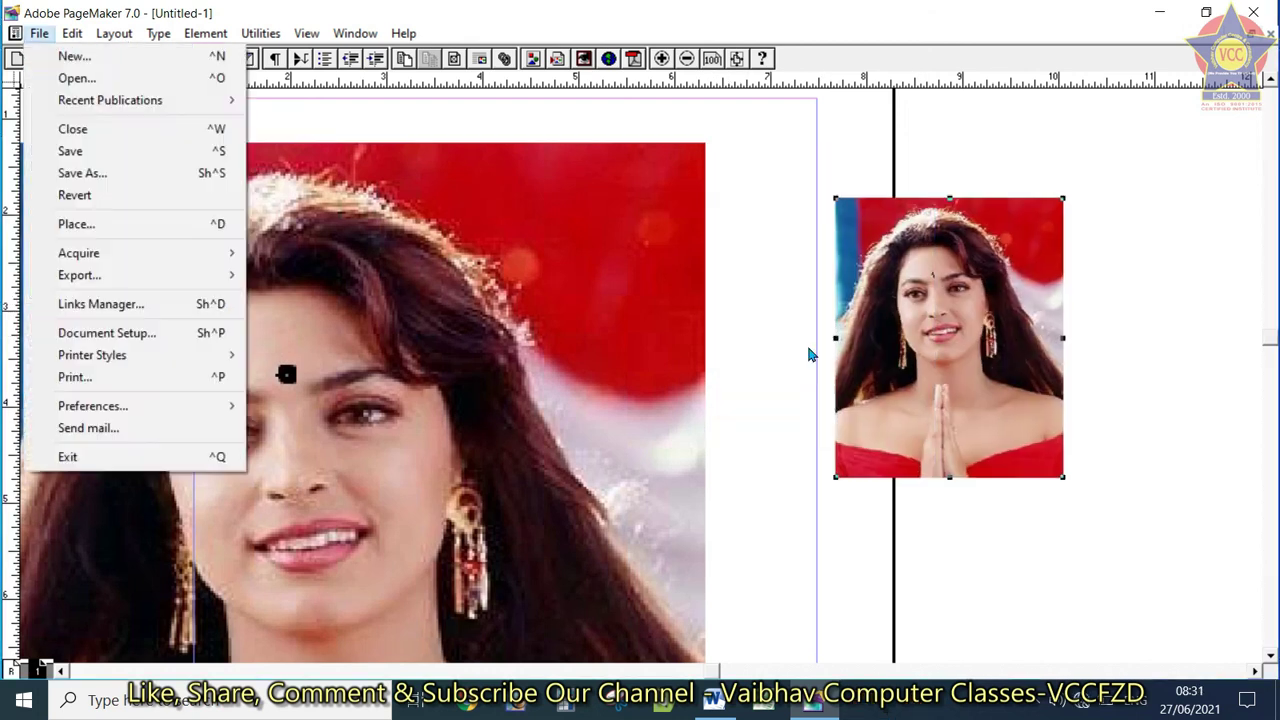
left_click(808, 345)
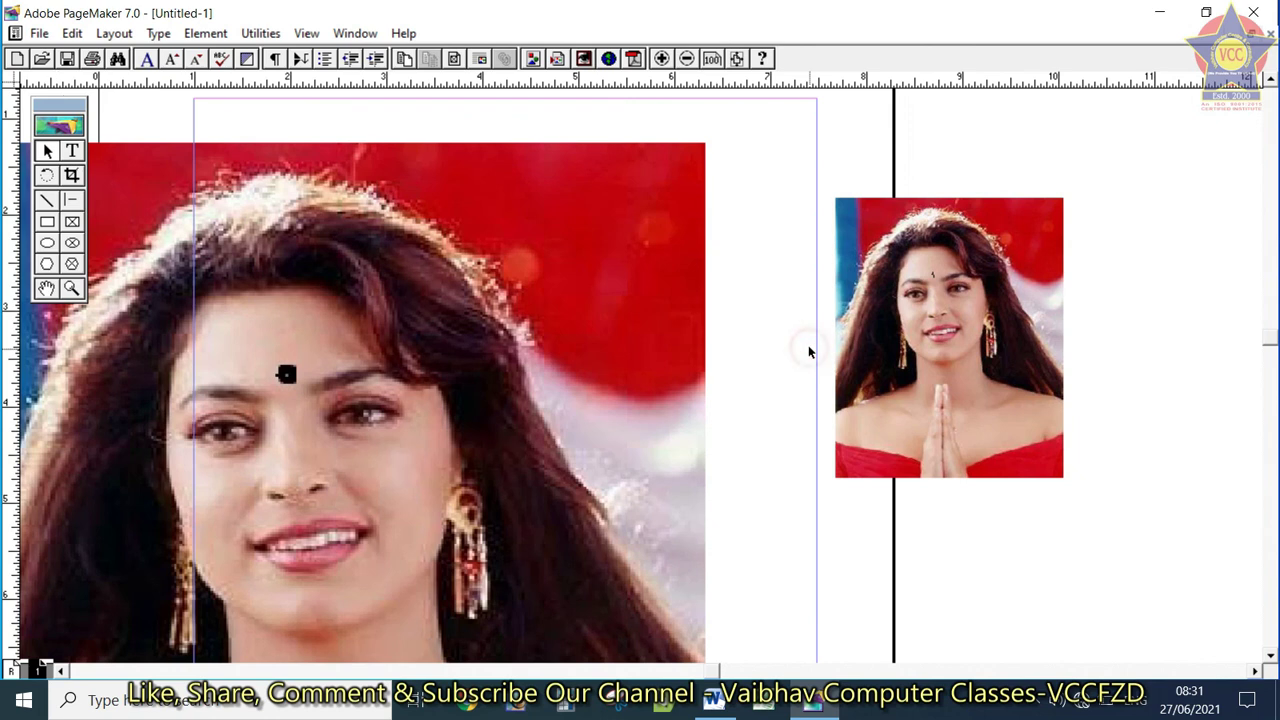